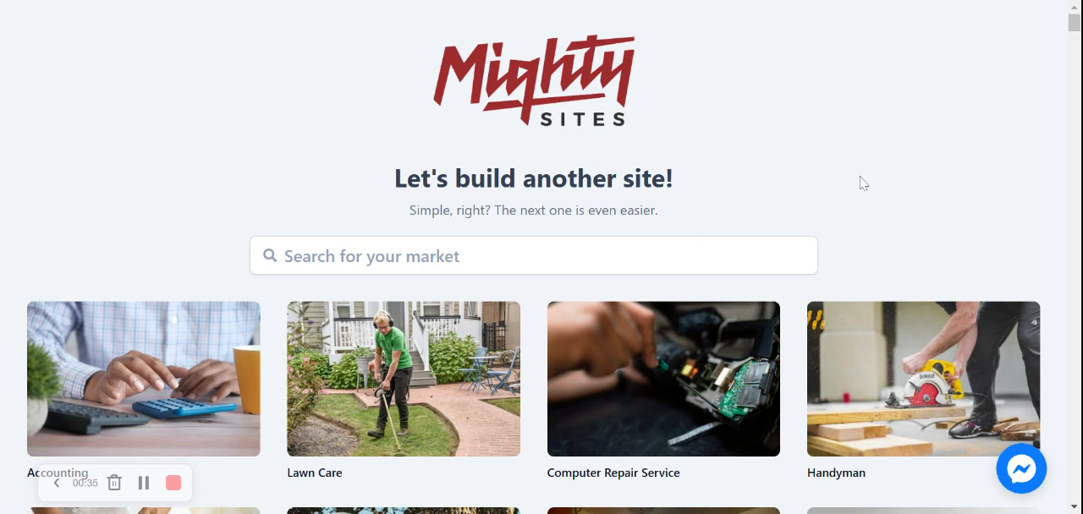
# - Search the market templates for candy and choose the Candy Store market for the new site
pyautogui.scroll(-5, 860, 176)
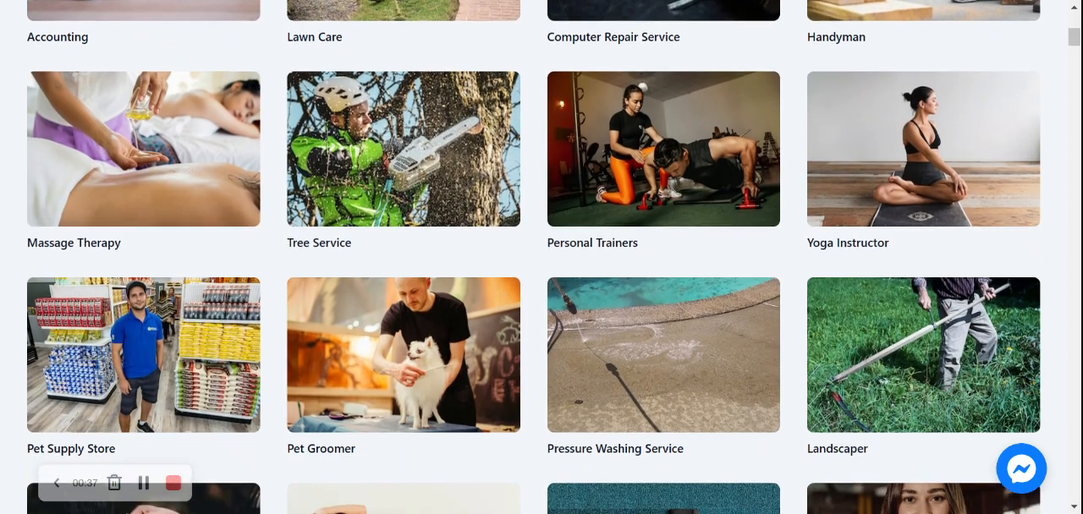
pyautogui.scroll(-5, 542, 257)
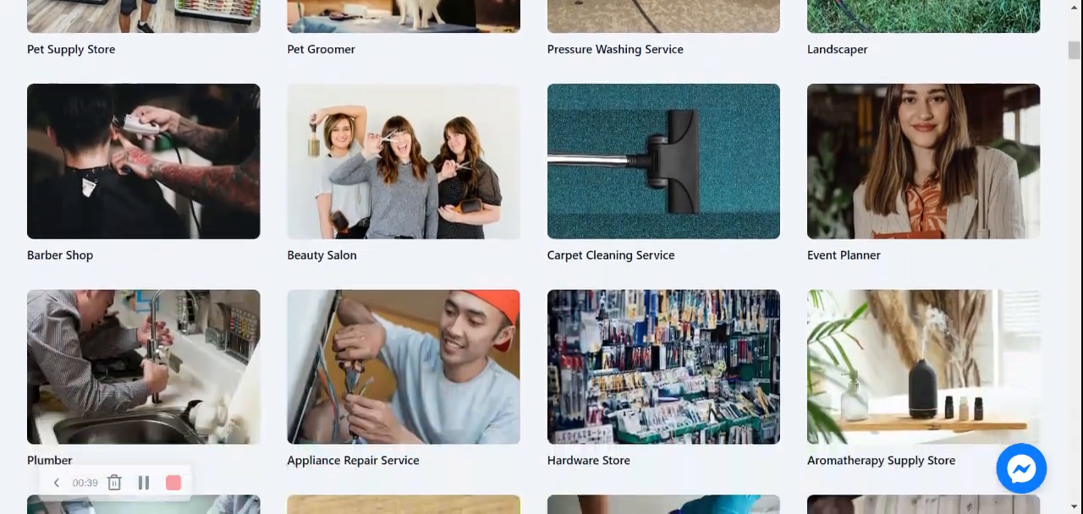
pyautogui.scroll(-6, 541, 257)
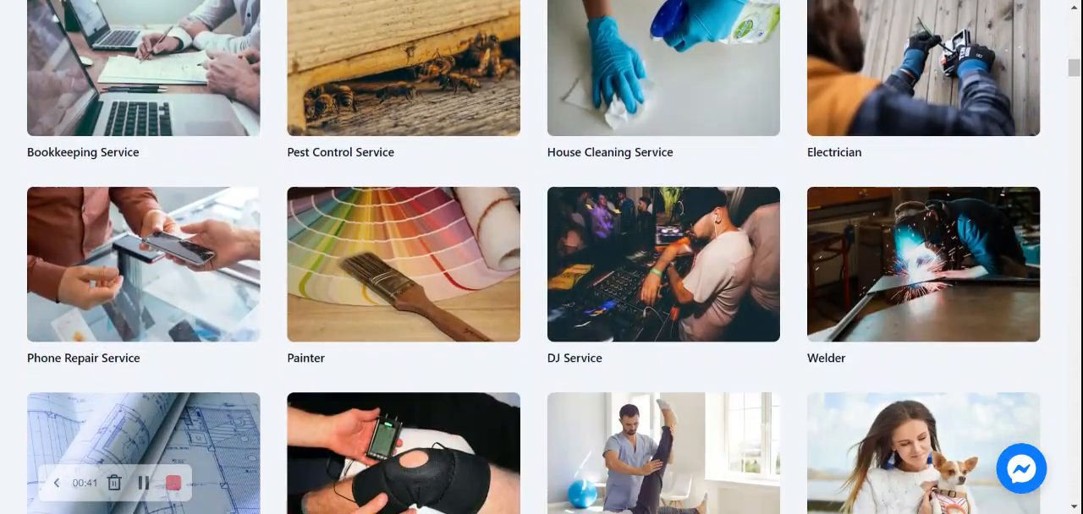
pyautogui.scroll(4, 541, 257)
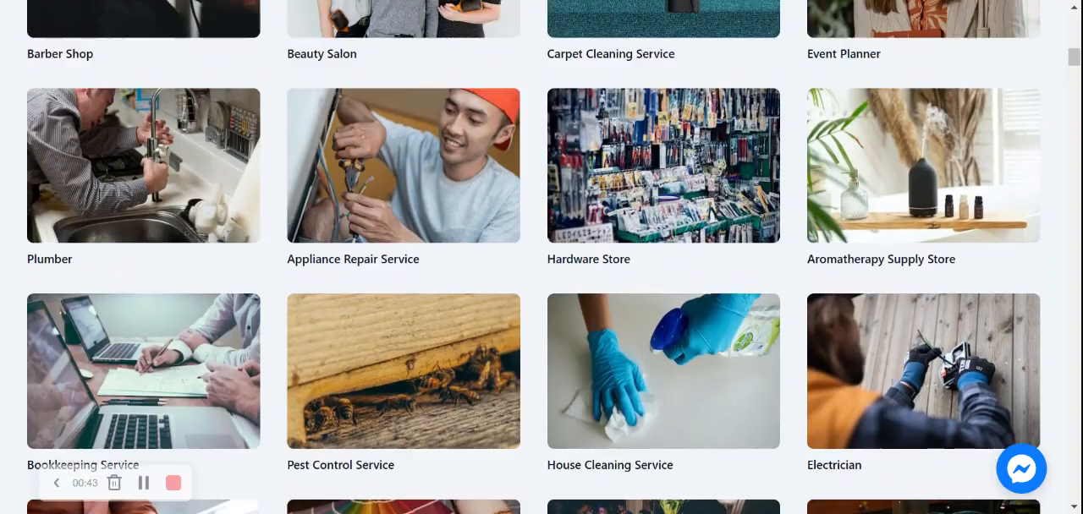
pyautogui.scroll(8, 542, 258)
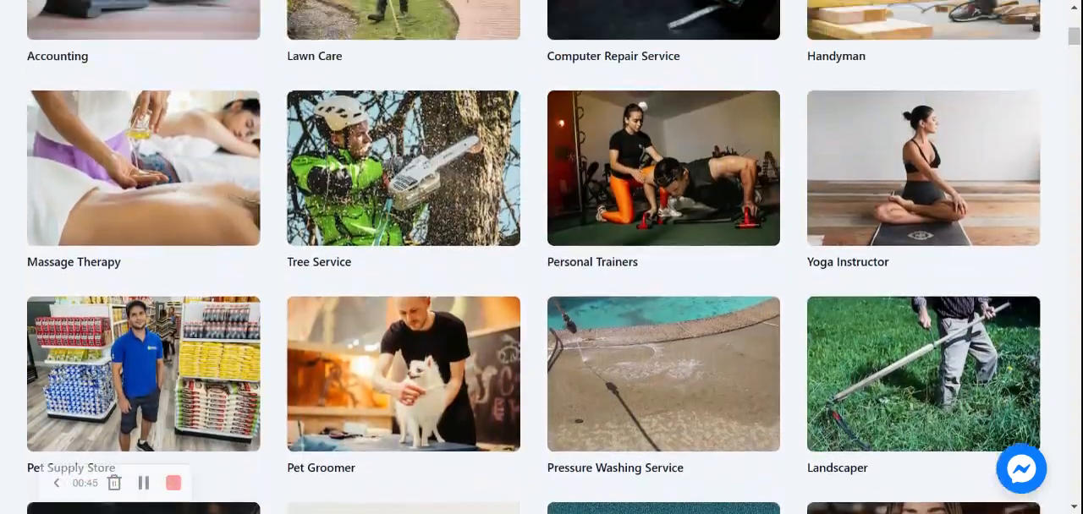
pyautogui.scroll(5, 542, 257)
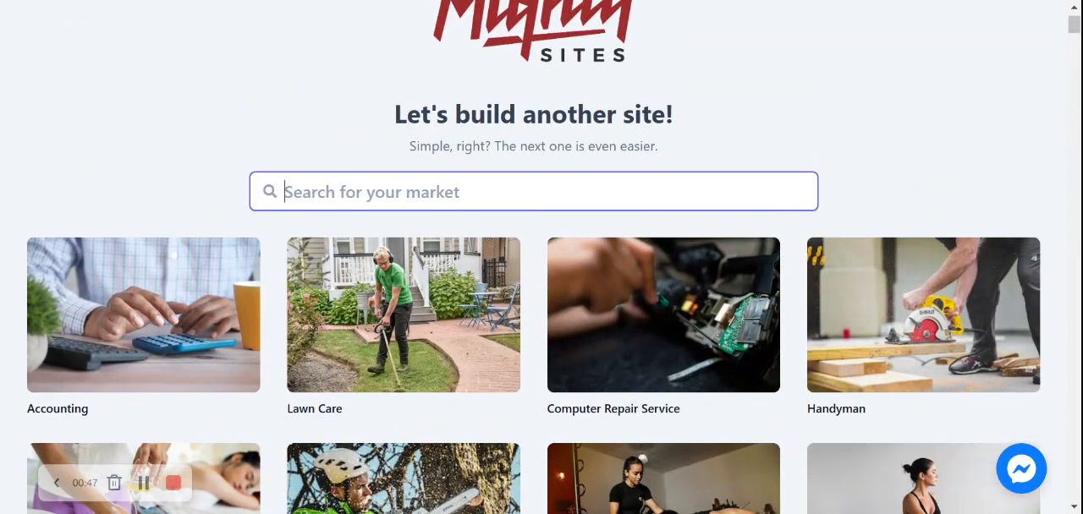
pyautogui.write('candy')
pyautogui.scroll(1, 216, 373)
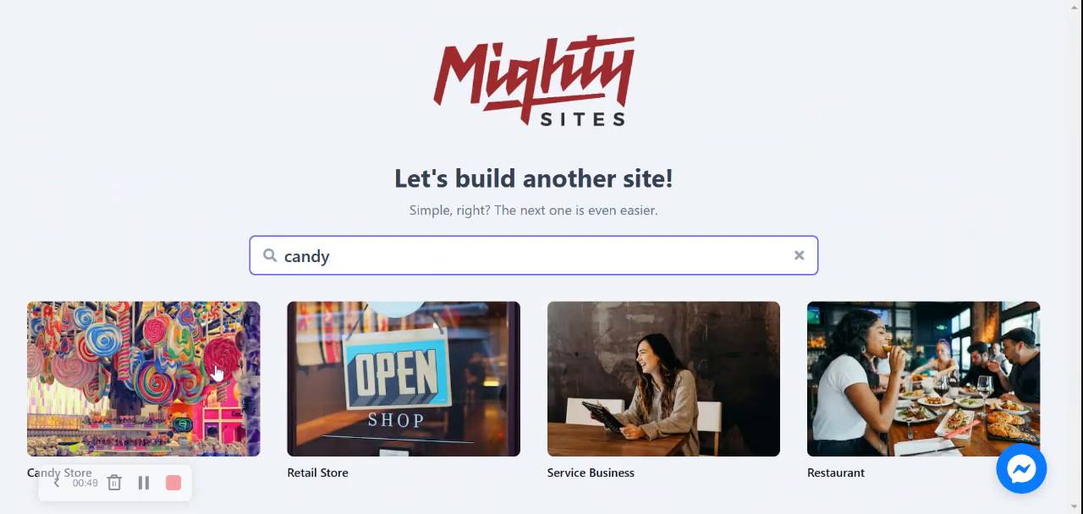
pyautogui.click(175, 346)
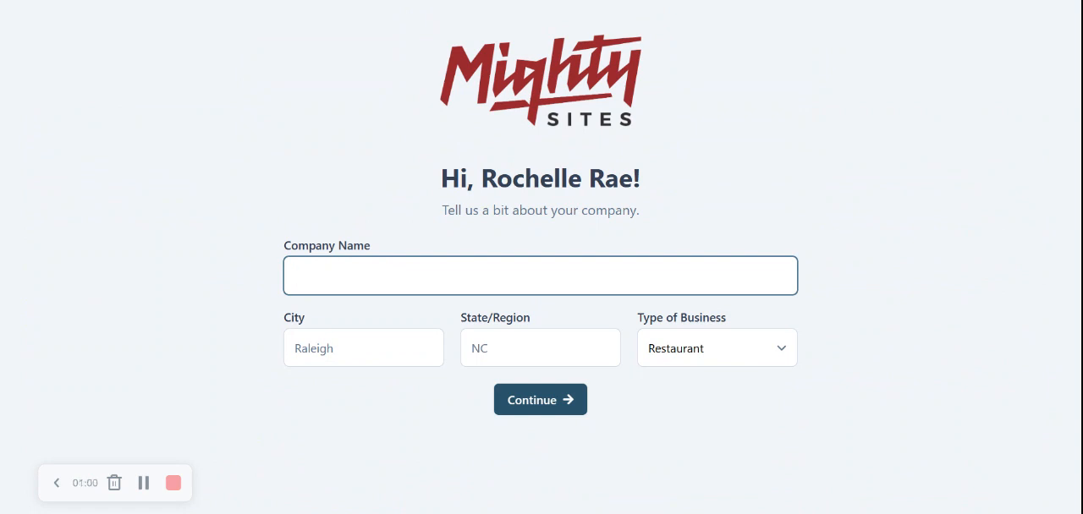
# - Enter Rochelle's Sweet Creations as the company name
pyautogui.write("Rochelle's S")
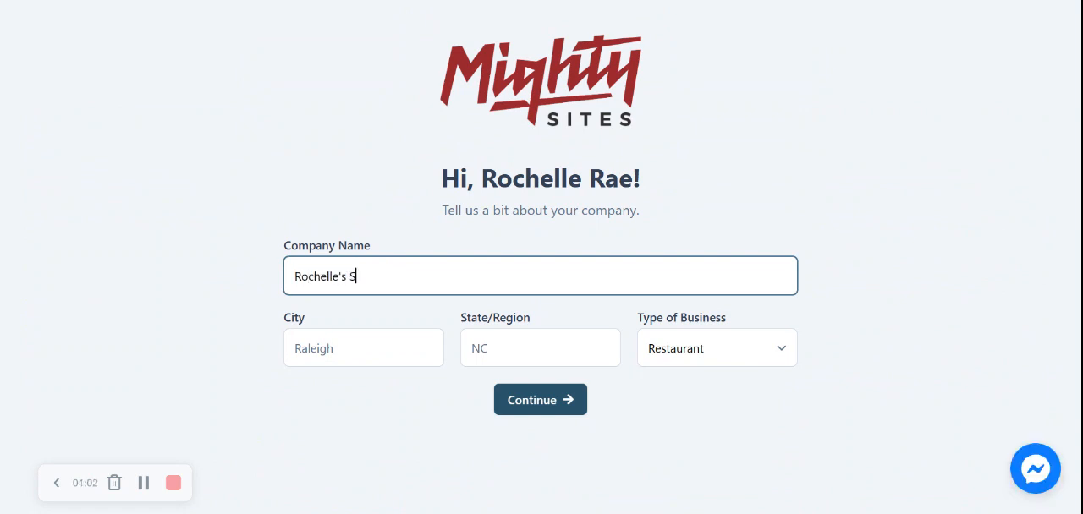
pyautogui.write('weet Creations')
pyautogui.click(181, 308)
# - Fill in the company's city as Denver and its state as Colorado
pyautogui.press('Tab')
pyautogui.write('Denver')
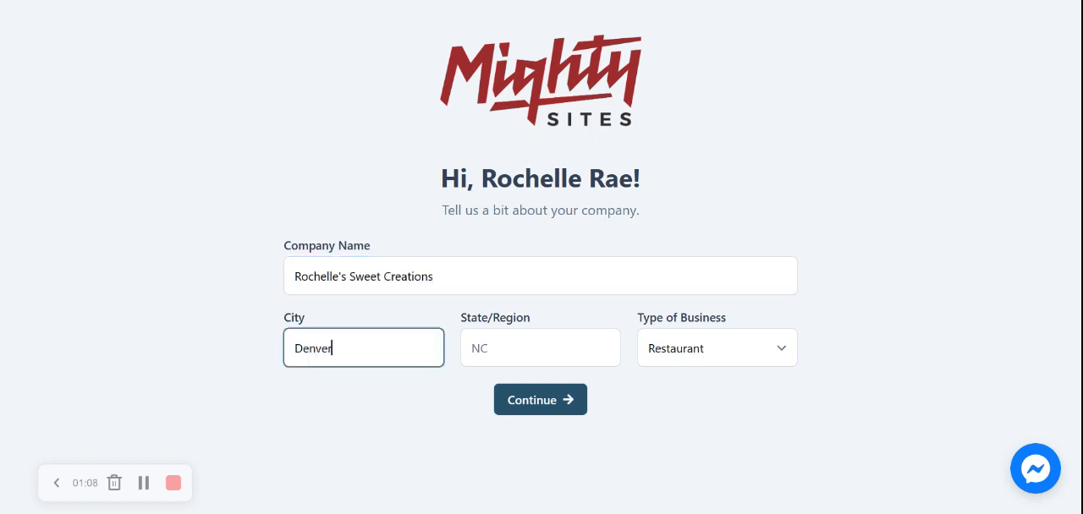
pyautogui.press('Tab')
pyautogui.write('Colorad')
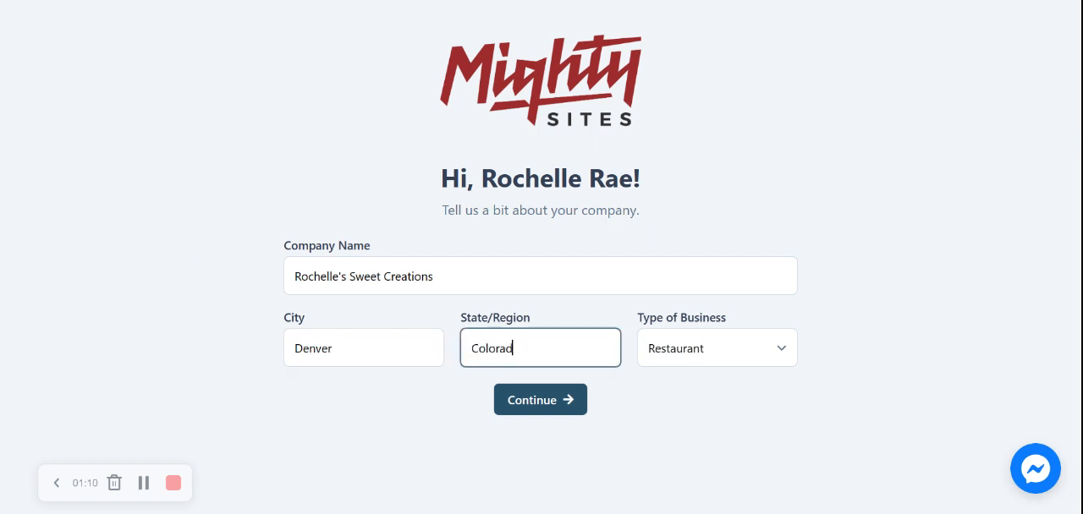
pyautogui.write('o')
pyautogui.click(833, 328)
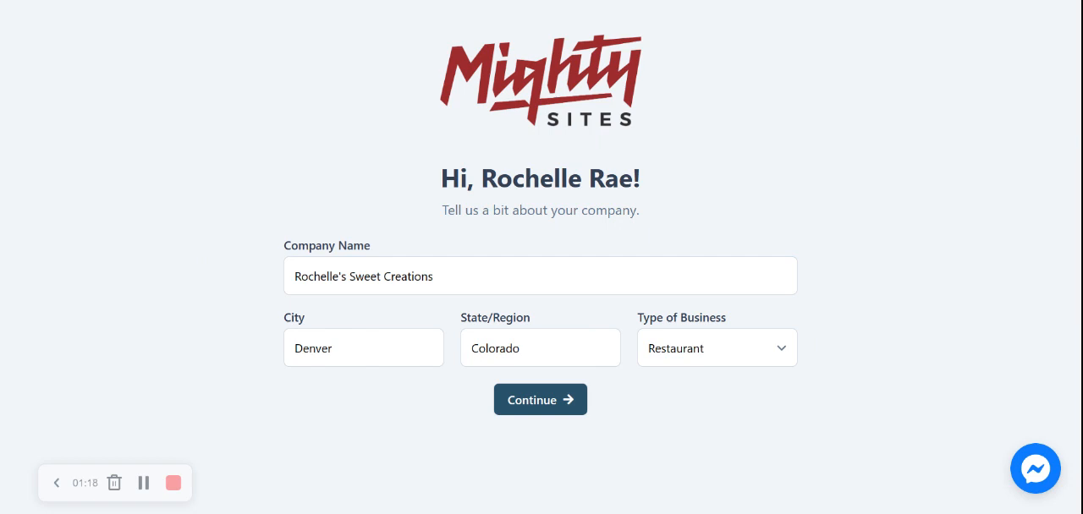
# - Choose the type of business and submit the company details
pyautogui.click(708, 358)
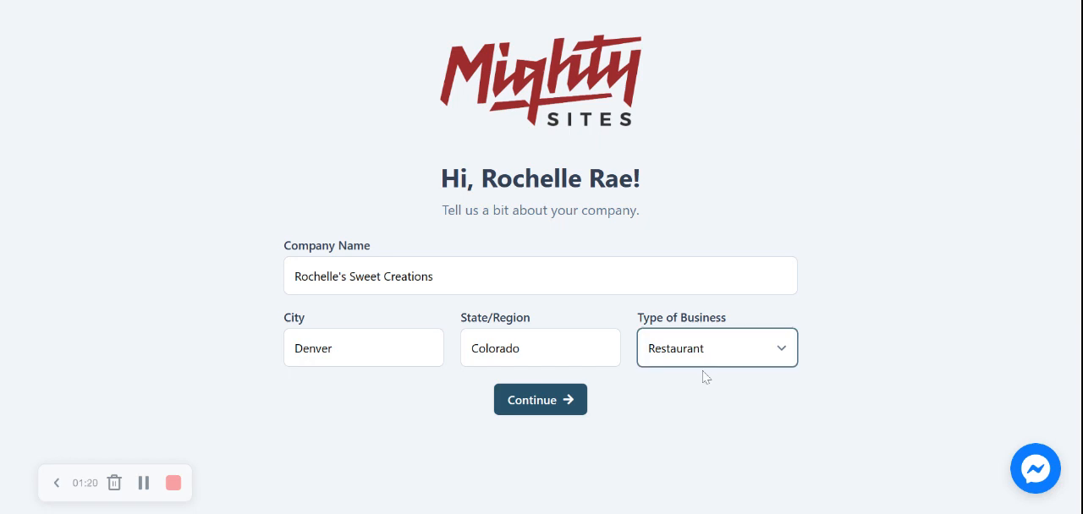
pyautogui.click(699, 391)
pyautogui.click(560, 404)
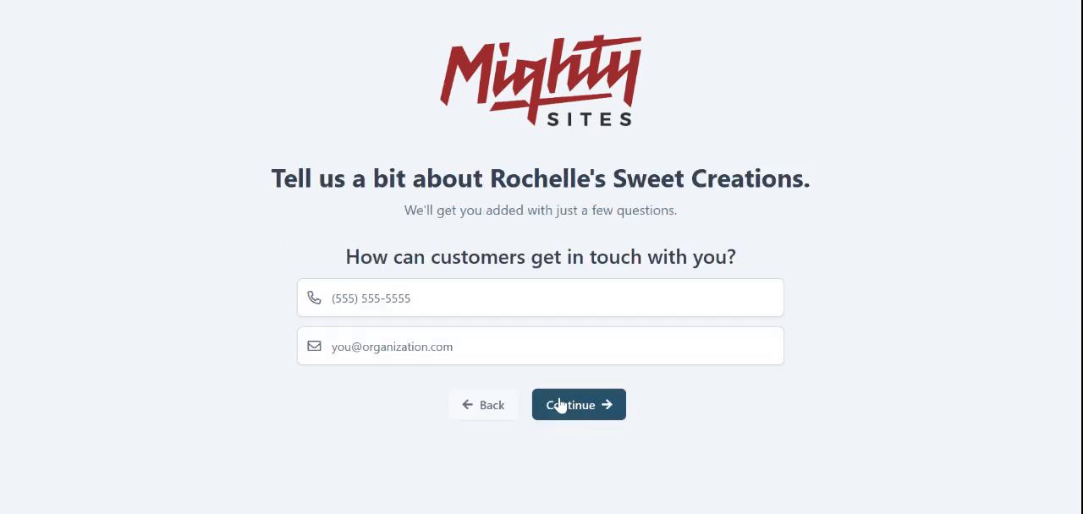
# - Fill in the business phone number and contact e-mail, and continue to the business location questions
pyautogui.click(472, 305)
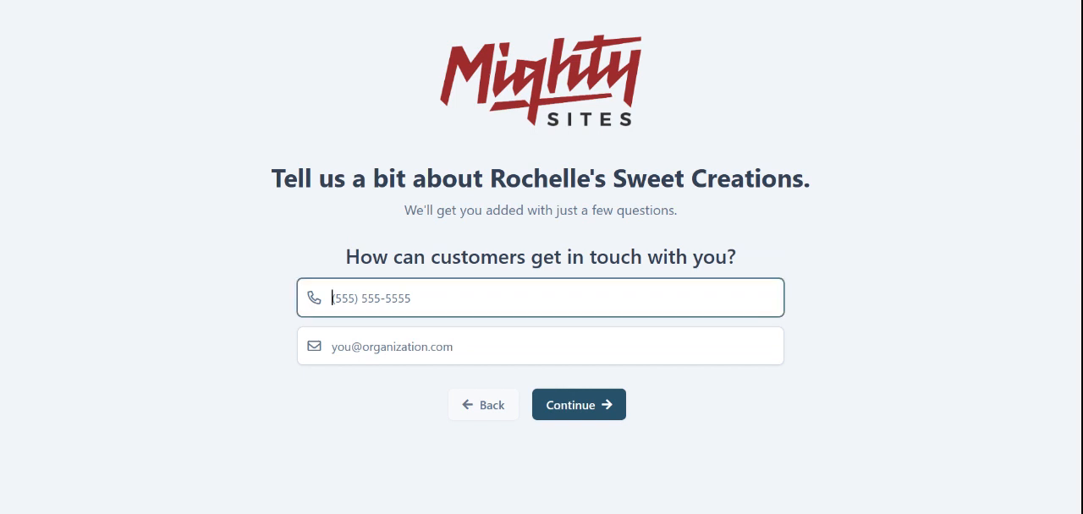
pyautogui.write('575-4955')
pyautogui.press('Tab')
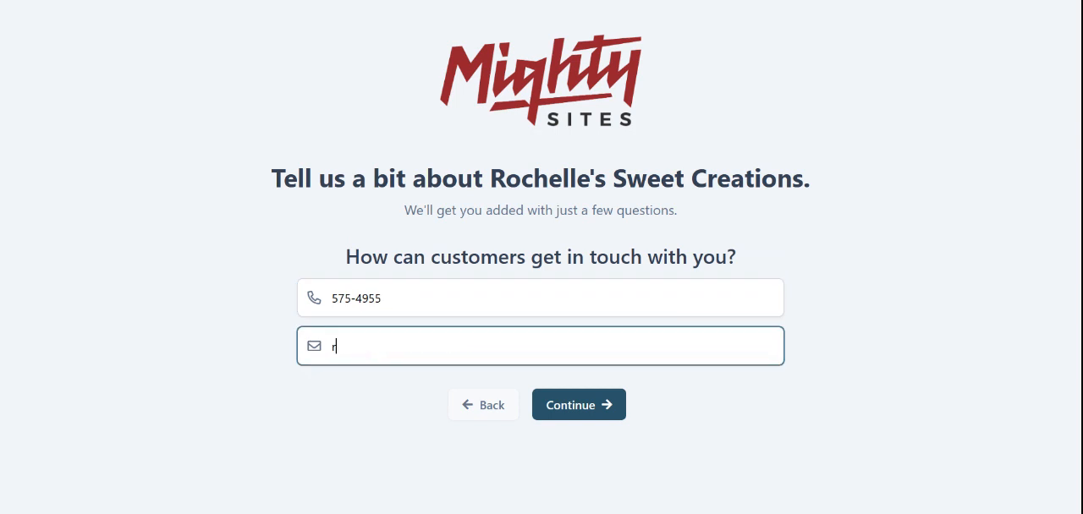
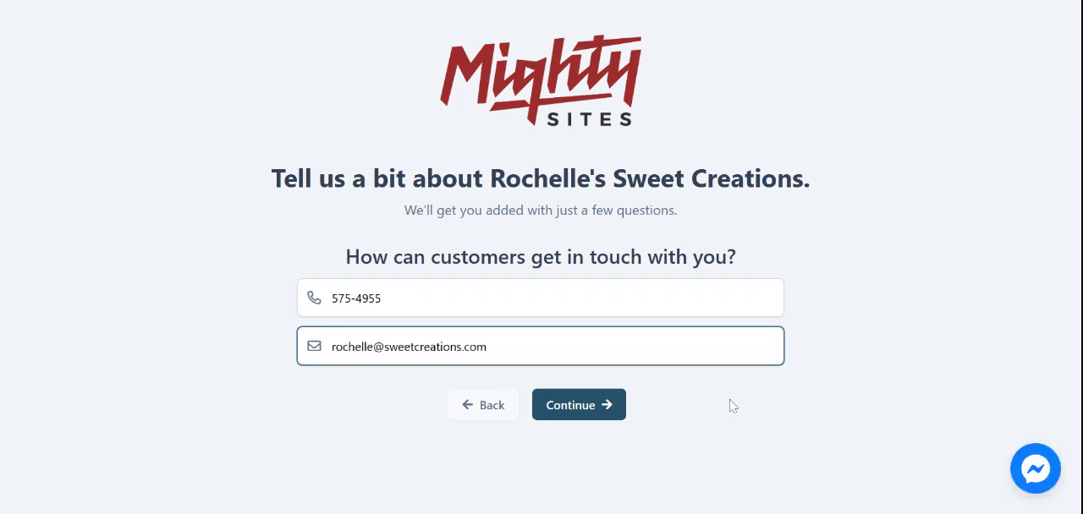
pyautogui.click(553, 411)
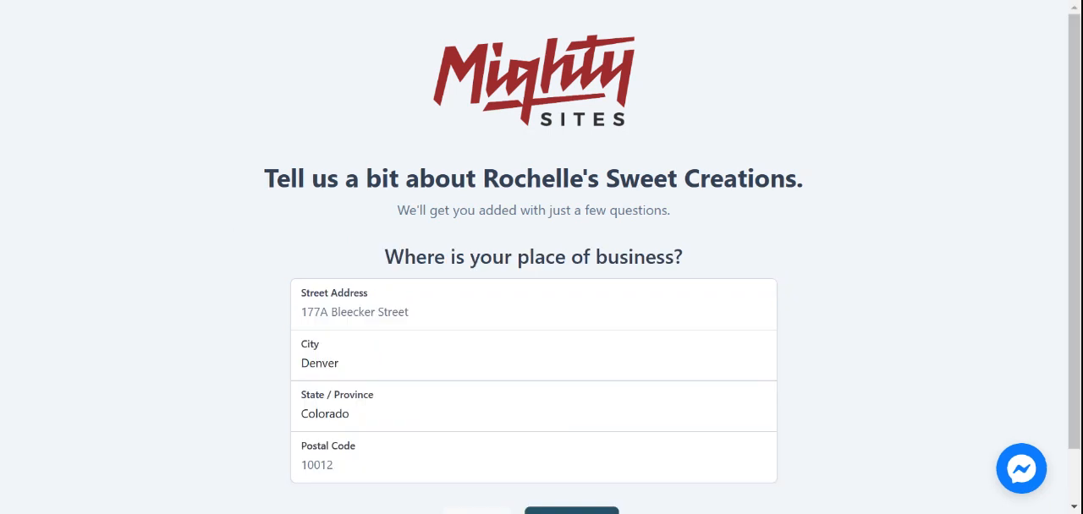
# - Complete the place of business with its street address and postal code, and continue to the opening hours
pyautogui.click(533, 311)
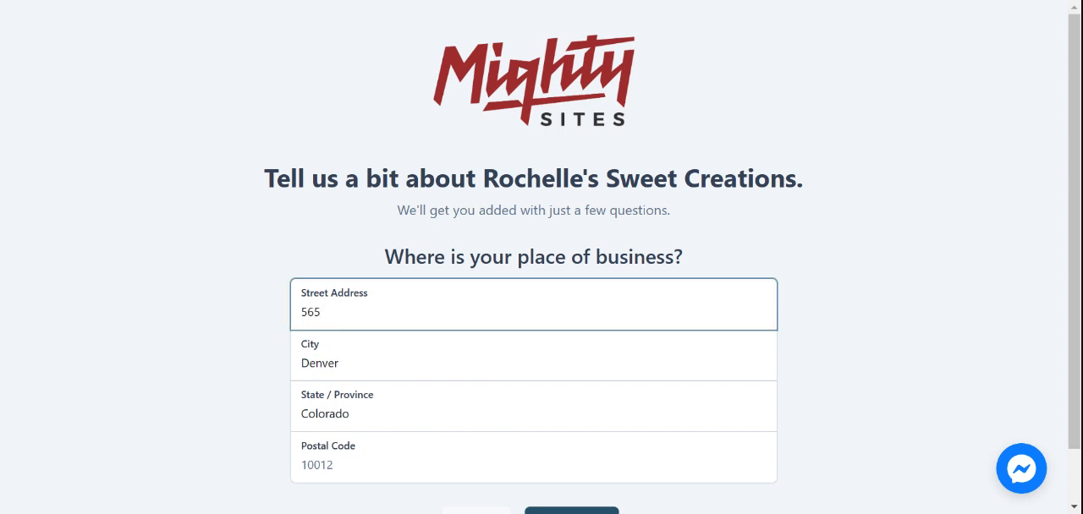
pyautogui.click(358, 453)
pyautogui.write('4055')
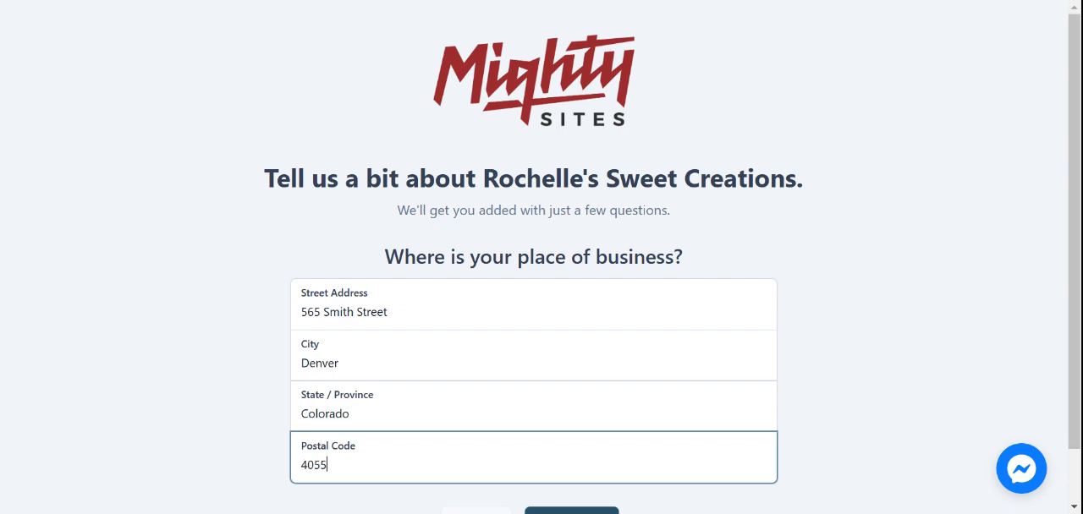
pyautogui.write('4')
pyautogui.click(1003, 270)
pyautogui.scroll(-1, 1075, 253)
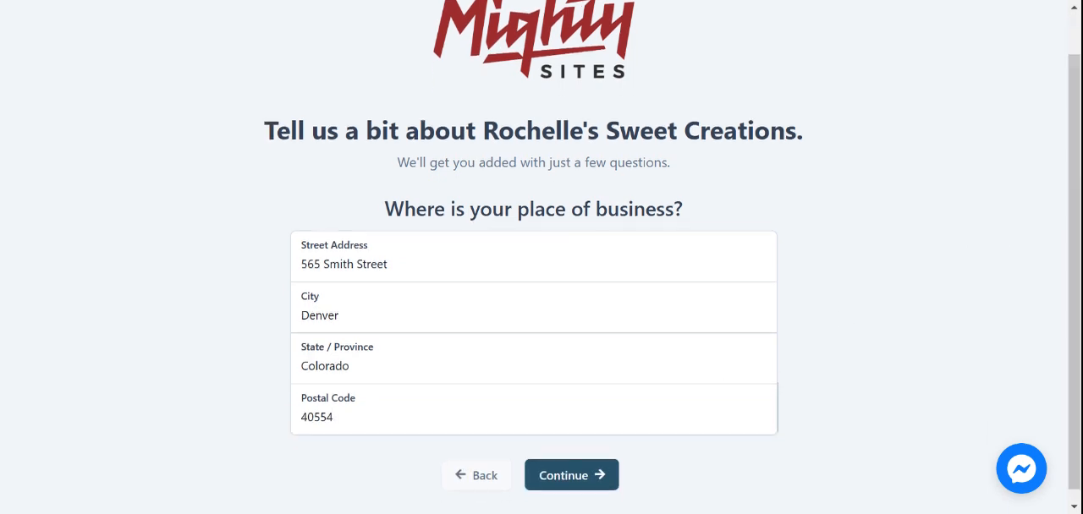
pyautogui.click(592, 477)
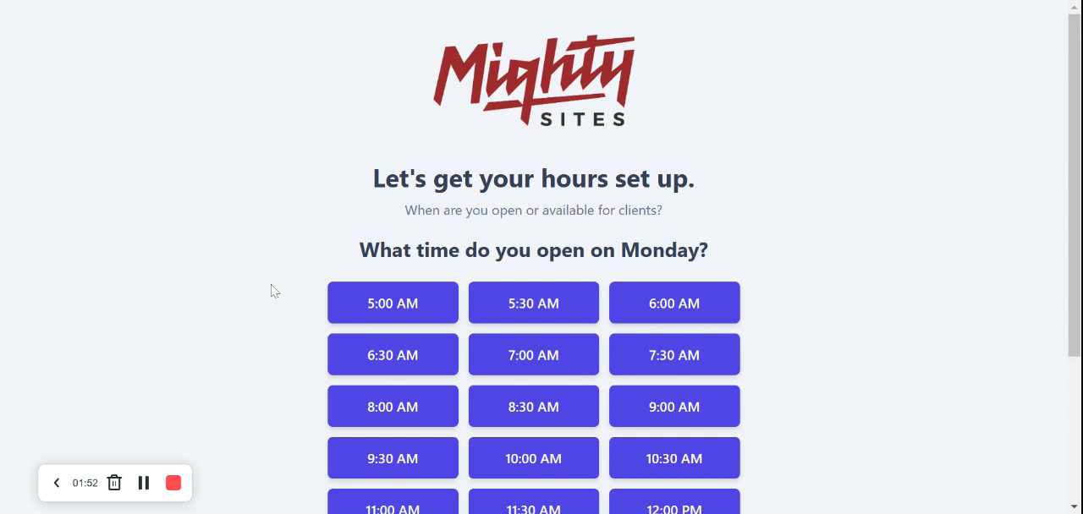
# - Set Monday's opening hours to 9:00 AM - 5:00 PM
pyautogui.scroll(-2, 274, 292)
pyautogui.scroll(-1, 273, 291)
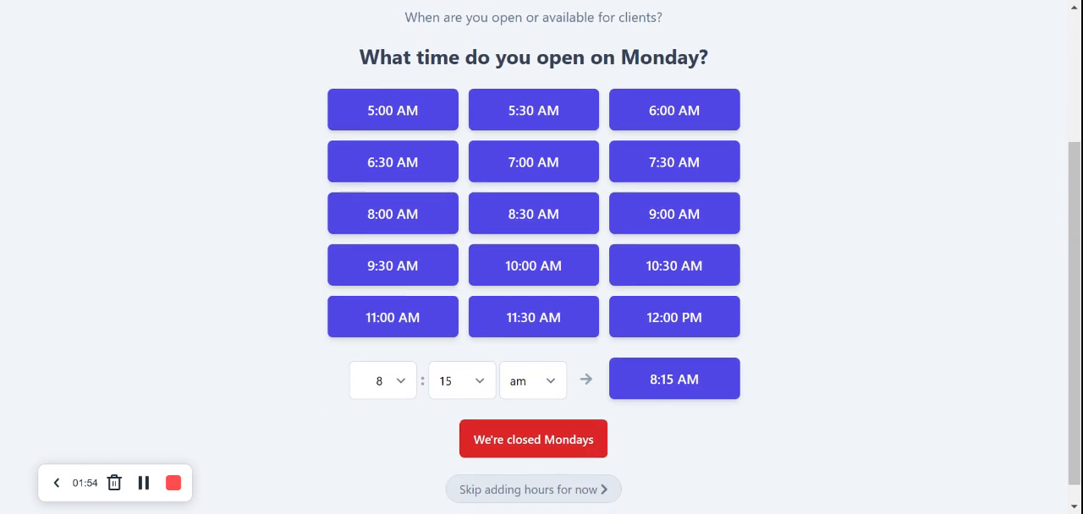
pyautogui.click(616, 226)
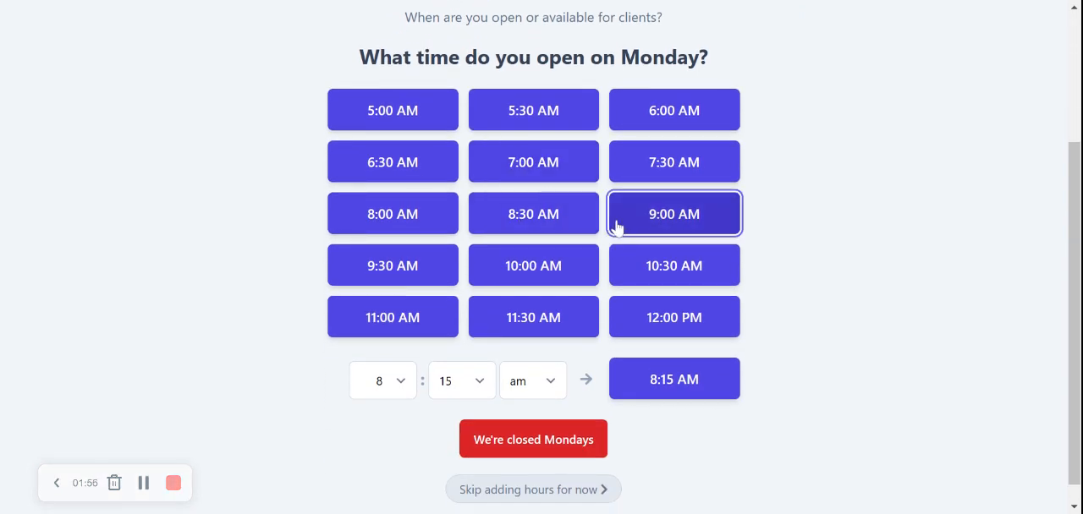
pyautogui.click(544, 148)
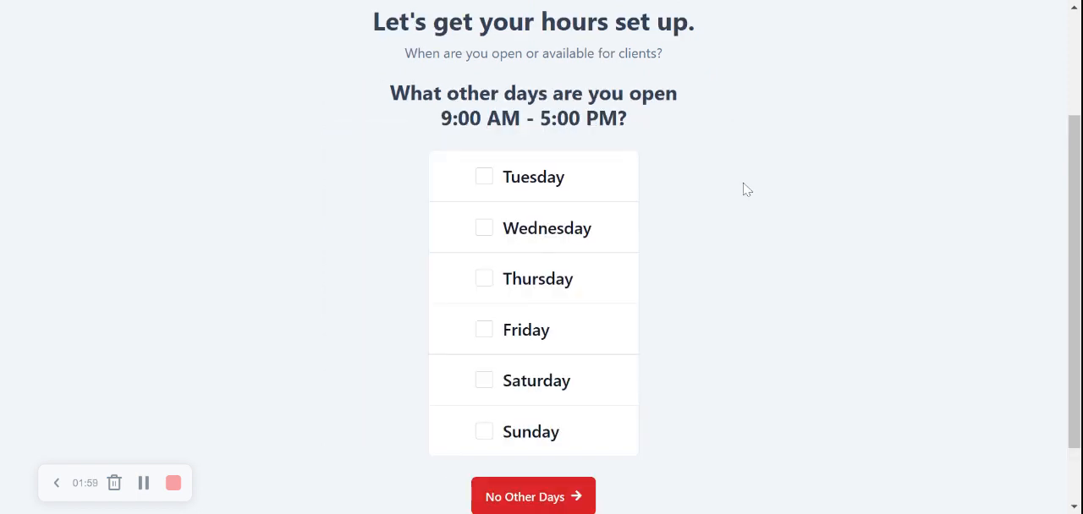
# - Apply the same opening hours to every other day, Tuesday through Sunday, and continue to the review
pyautogui.click(483, 176)
pyautogui.click(490, 236)
pyautogui.click(489, 286)
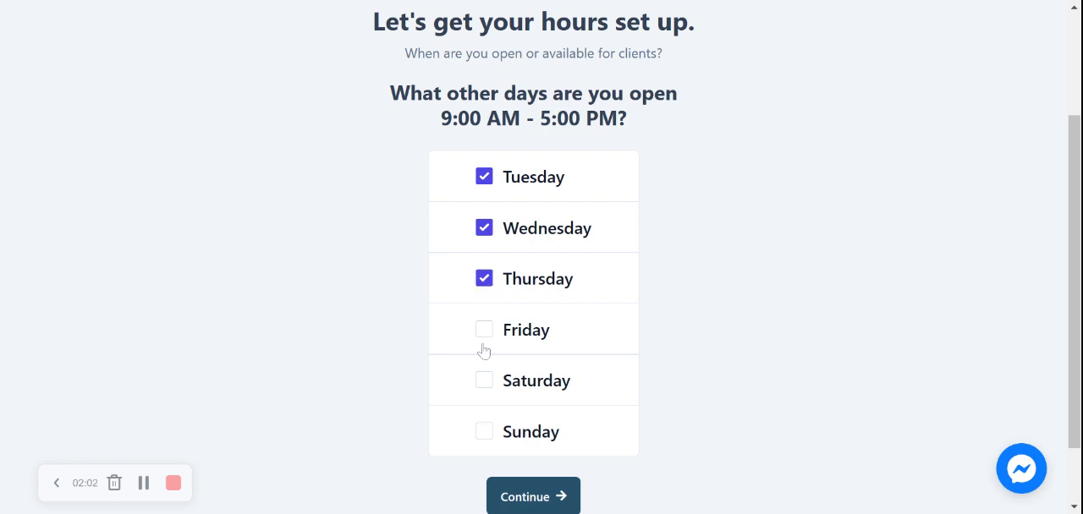
pyautogui.click(486, 335)
pyautogui.click(487, 386)
pyautogui.click(486, 432)
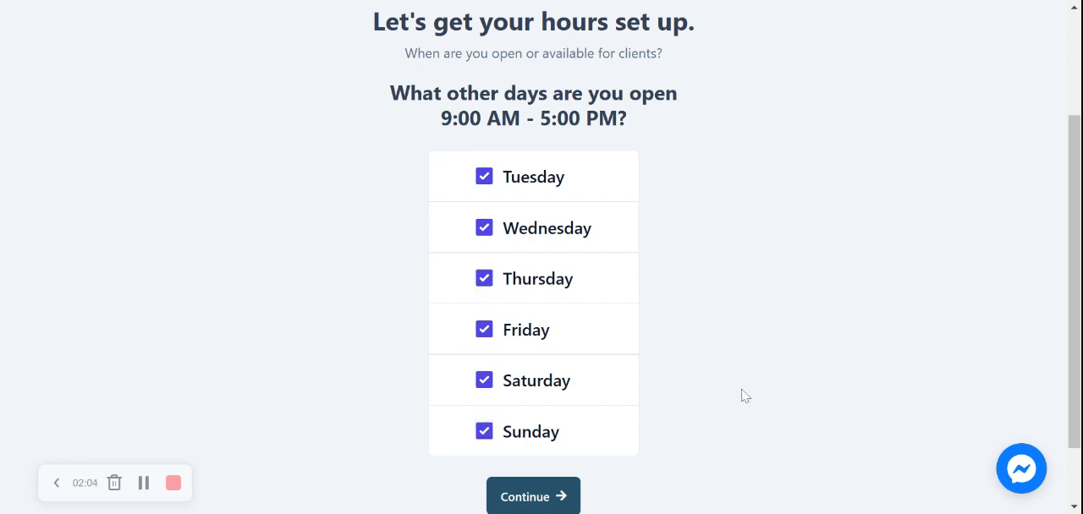
pyautogui.scroll(-1, 743, 395)
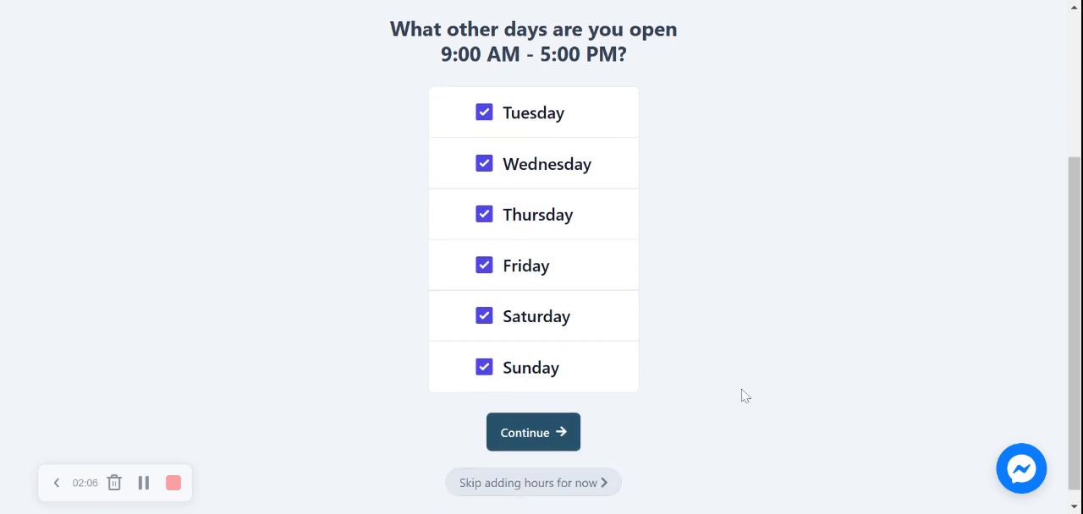
pyautogui.click(555, 431)
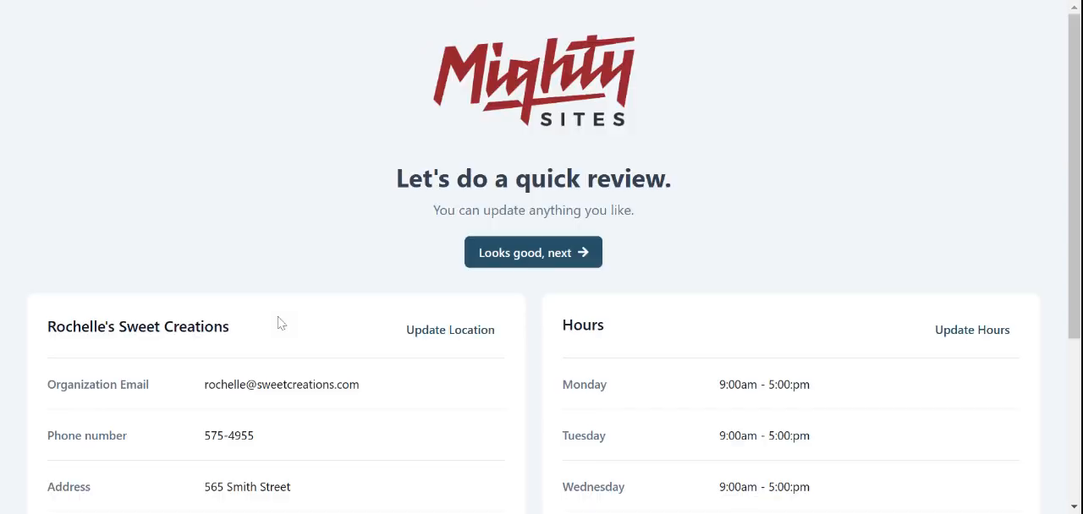
# - Review the location details and weekly hours, and approve them to generate the site
pyautogui.scroll(-2, 281, 323)
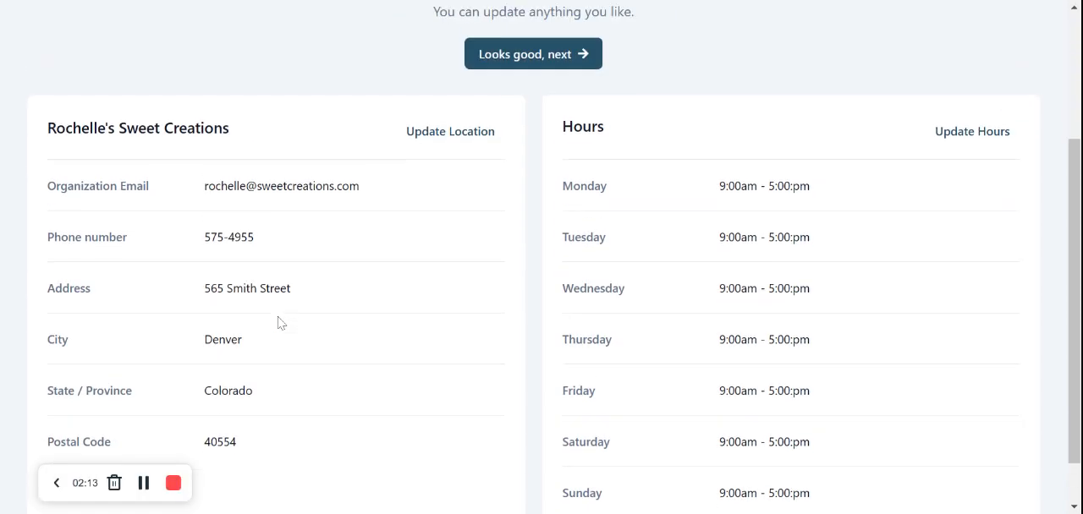
pyautogui.scroll(1, 280, 323)
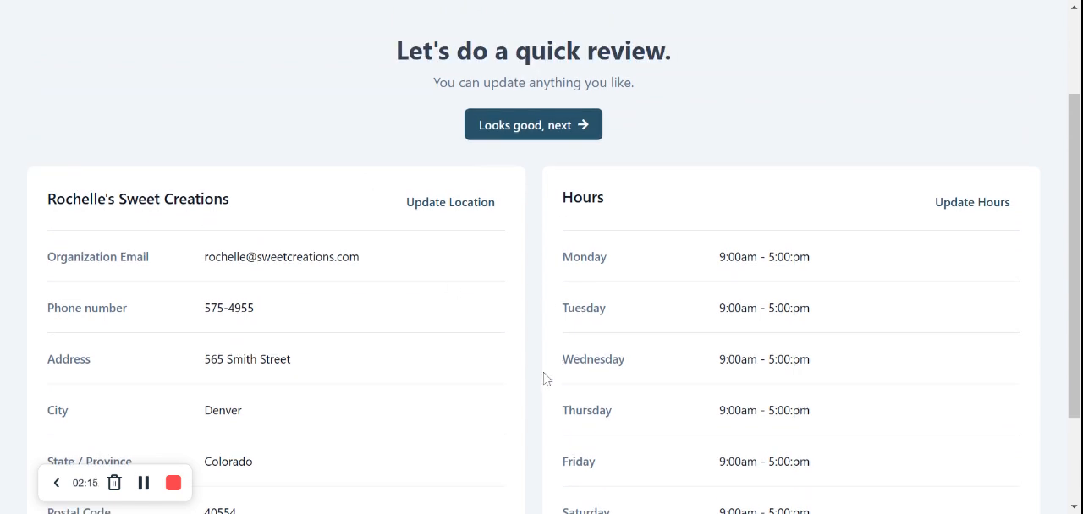
pyautogui.scroll(2, 544, 379)
pyautogui.click(544, 256)
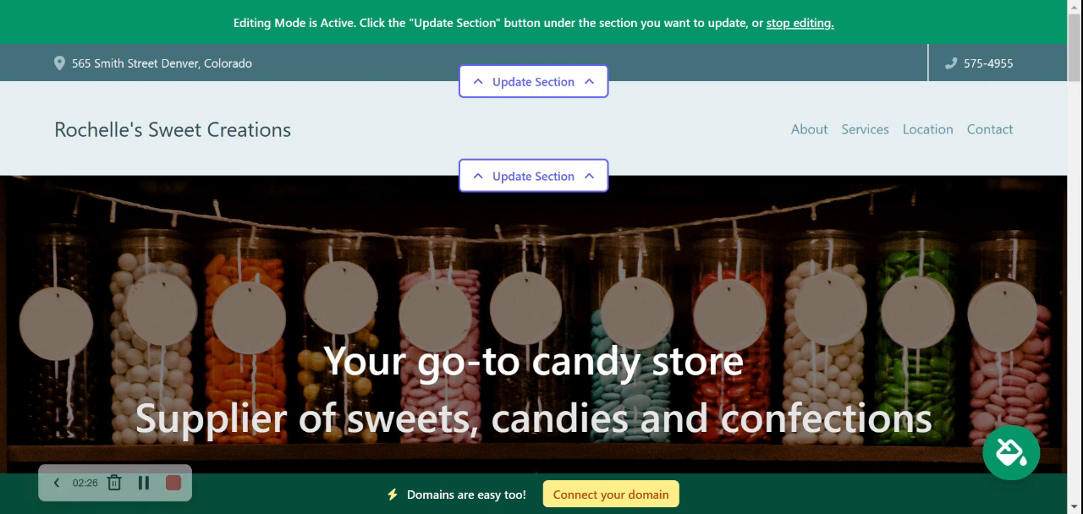
# - Review the generated site from the hero banner through the candy selection text to the About Us section
pyautogui.scroll(-5, 541, 254)
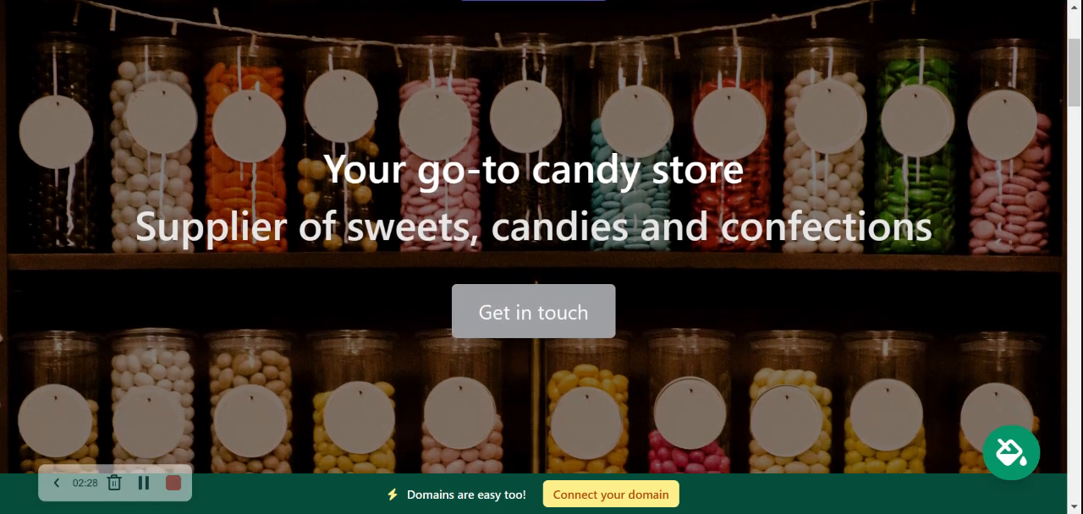
pyautogui.scroll(-6, 541, 254)
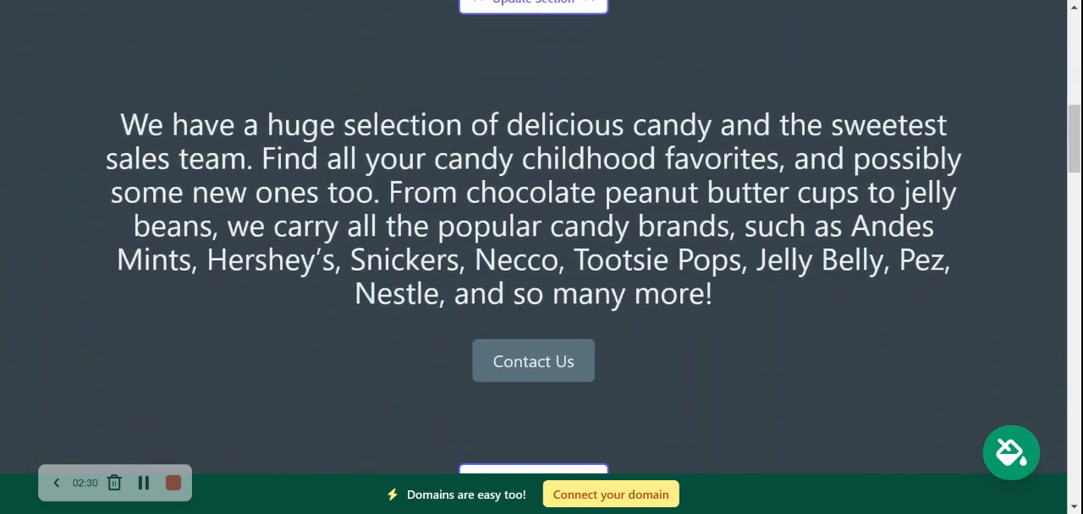
pyautogui.scroll(-5, 184, 113)
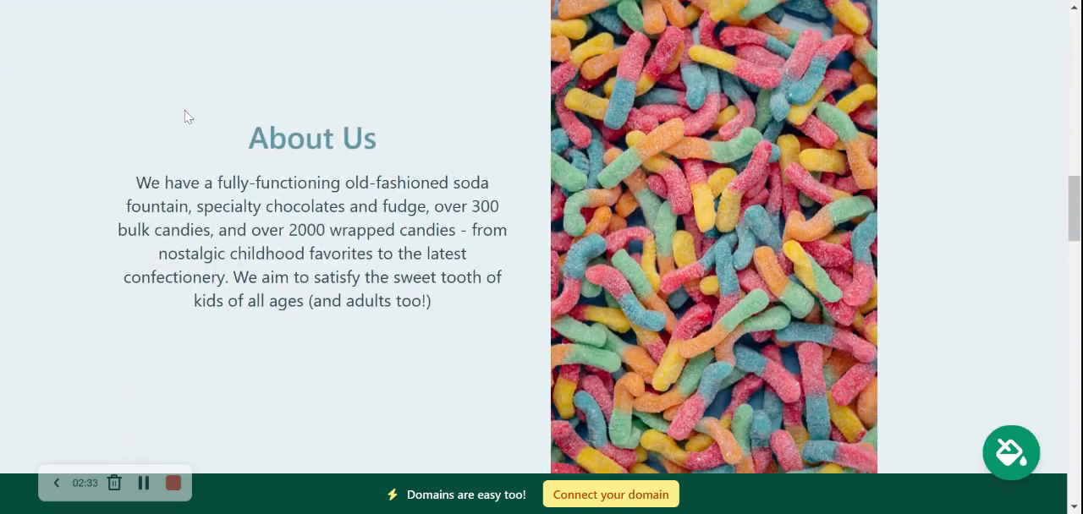
pyautogui.moveTo(183, 113); pyautogui.dragTo(443, 308)
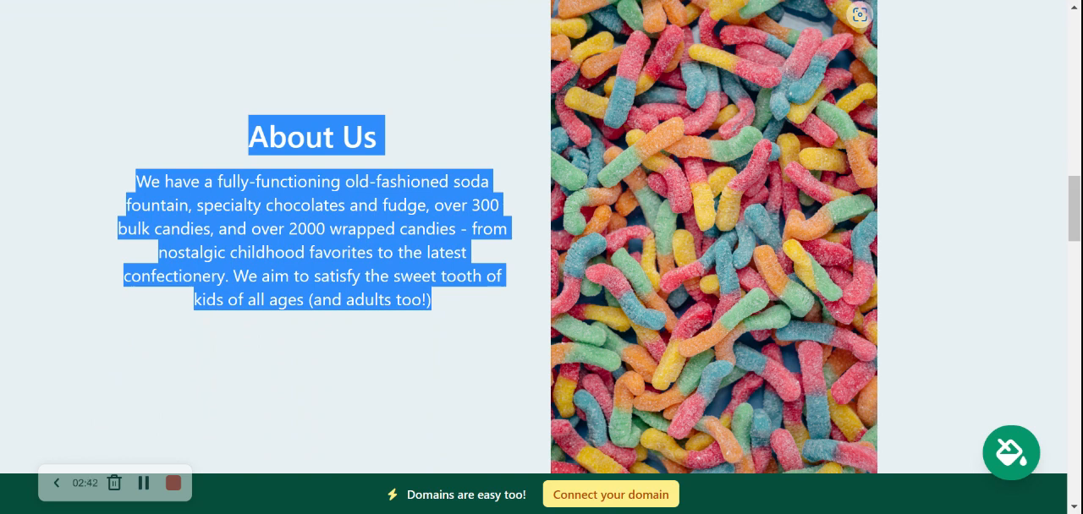
pyautogui.click(646, 95)
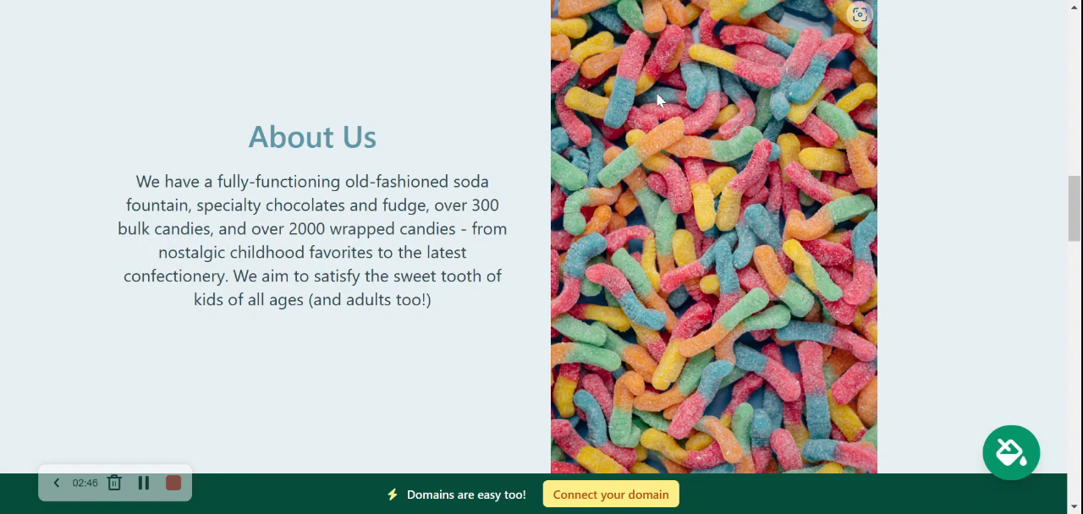
pyautogui.moveTo(237, 105); pyautogui.dragTo(460, 315)
pyautogui.click(384, 313)
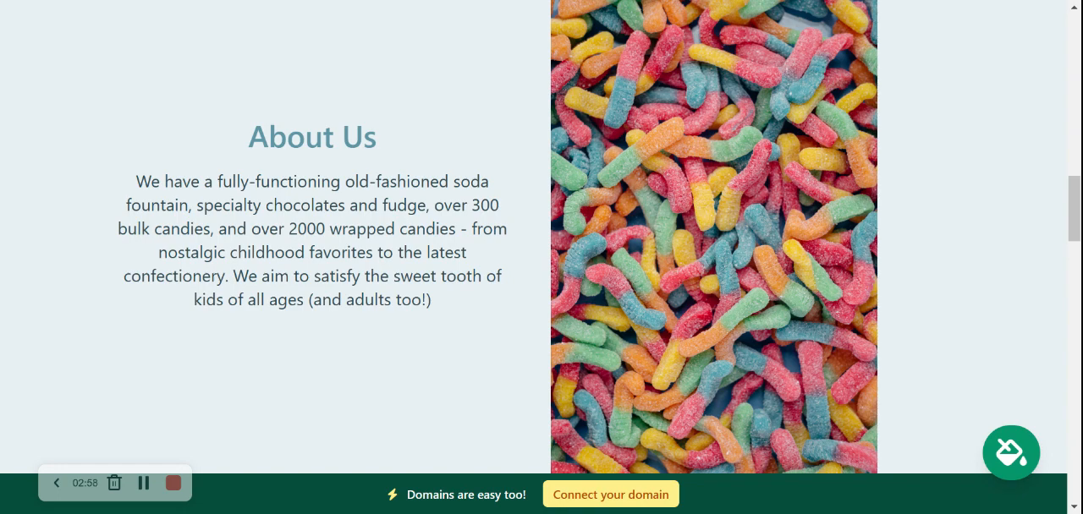
pyautogui.scroll(-7, 542, 237)
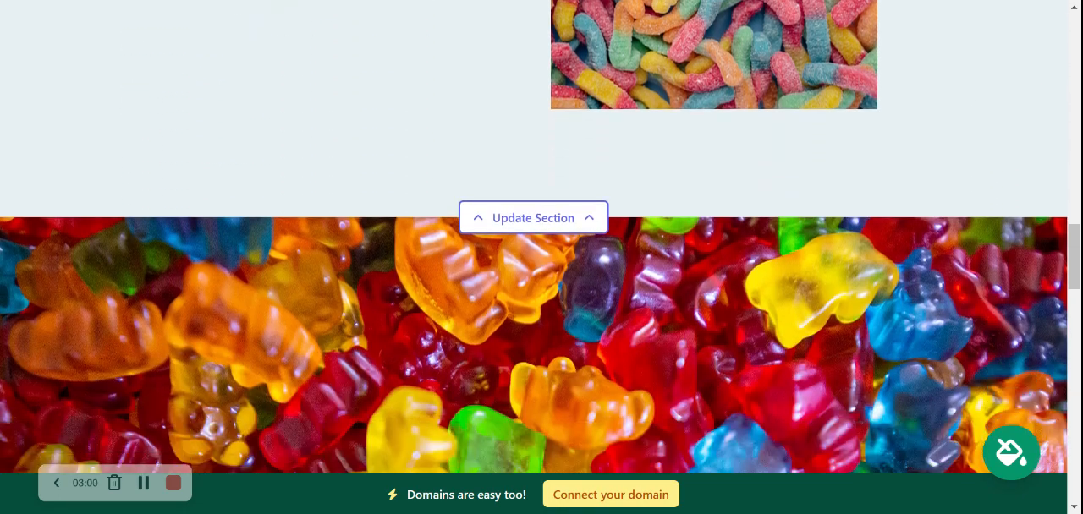
pyautogui.scroll(6, 542, 236)
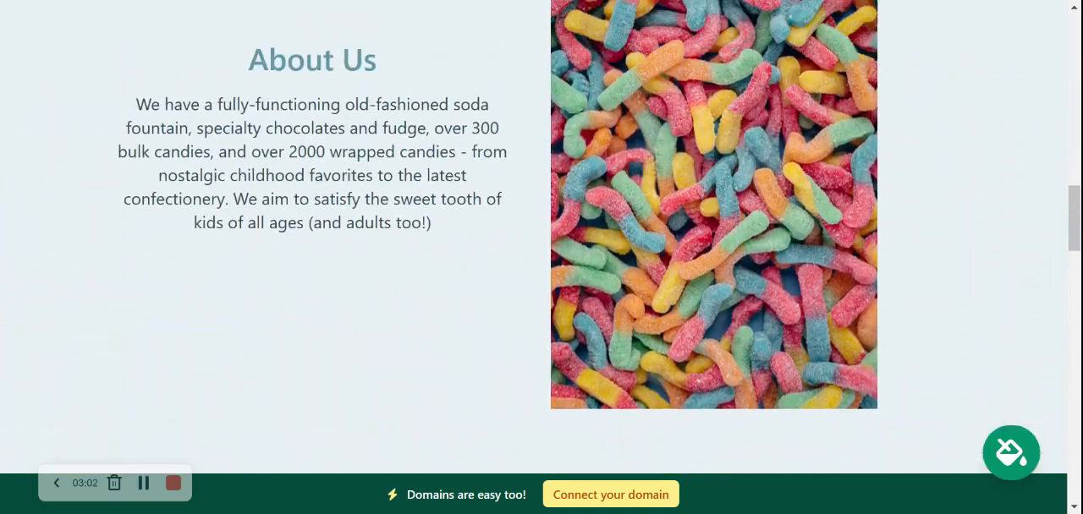
pyautogui.scroll(6, 542, 237)
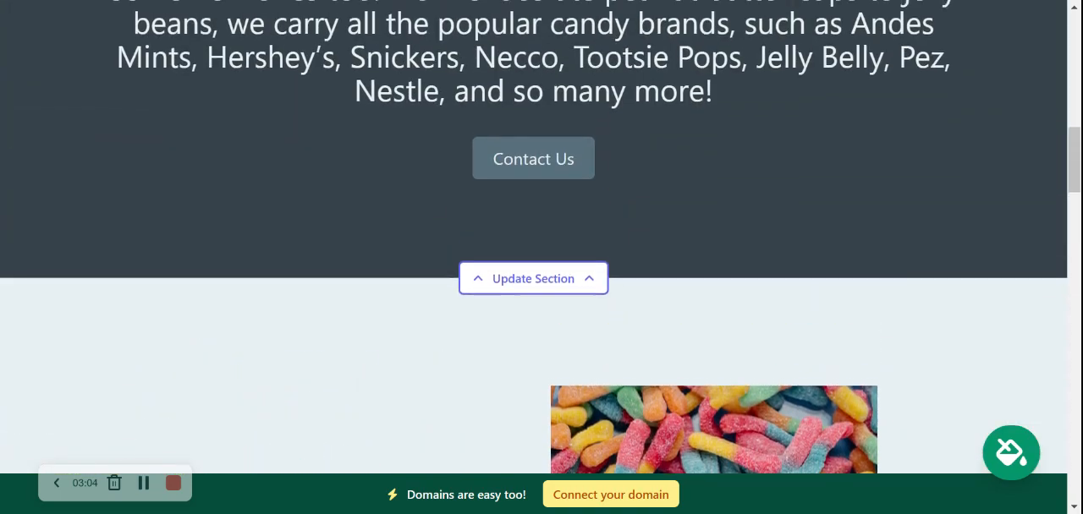
pyautogui.scroll(6, 542, 237)
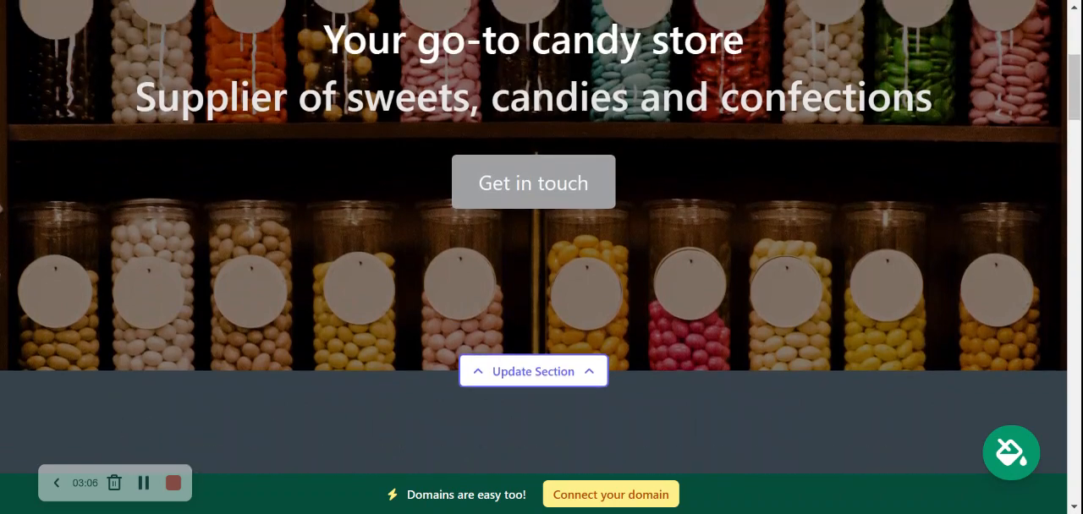
pyautogui.scroll(2, 542, 237)
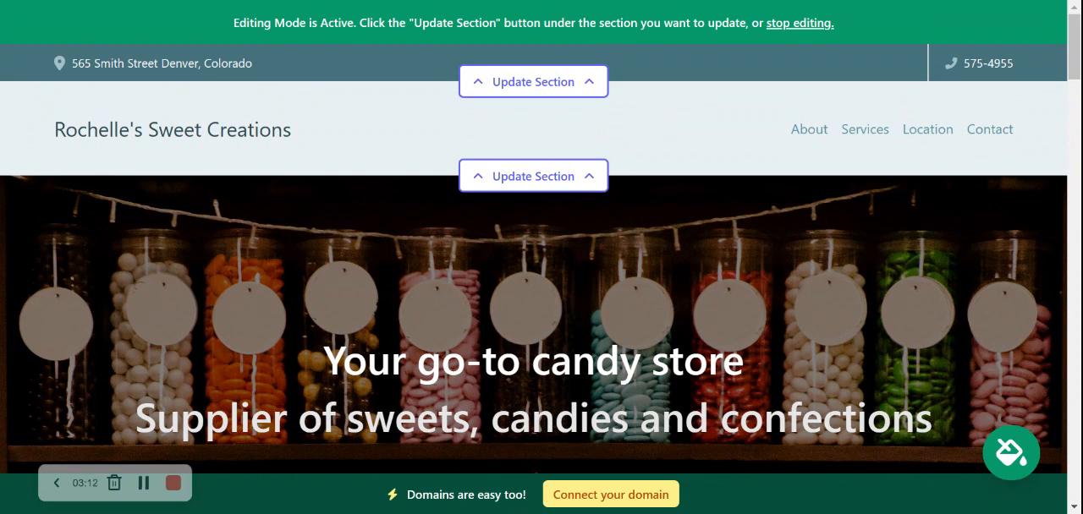
# - Show the organization email on the site's top contact bar and save the location details
pyautogui.click(564, 81)
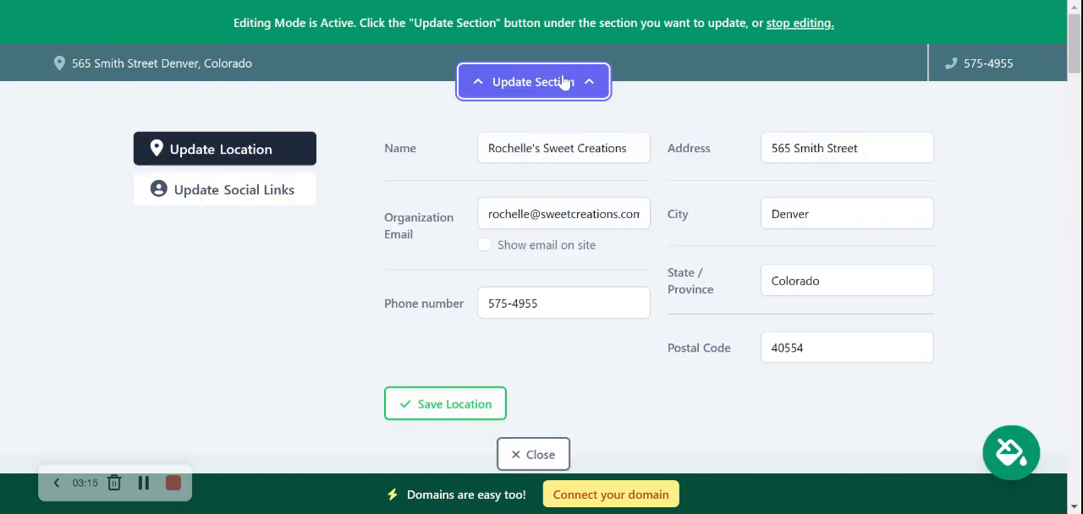
pyautogui.click(489, 248)
pyautogui.click(489, 247)
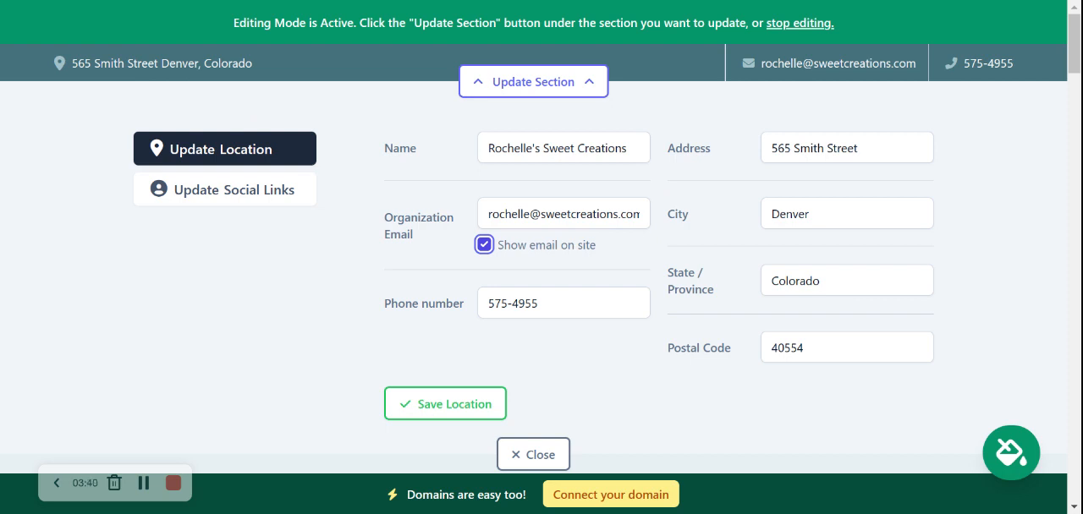
pyautogui.click(415, 396)
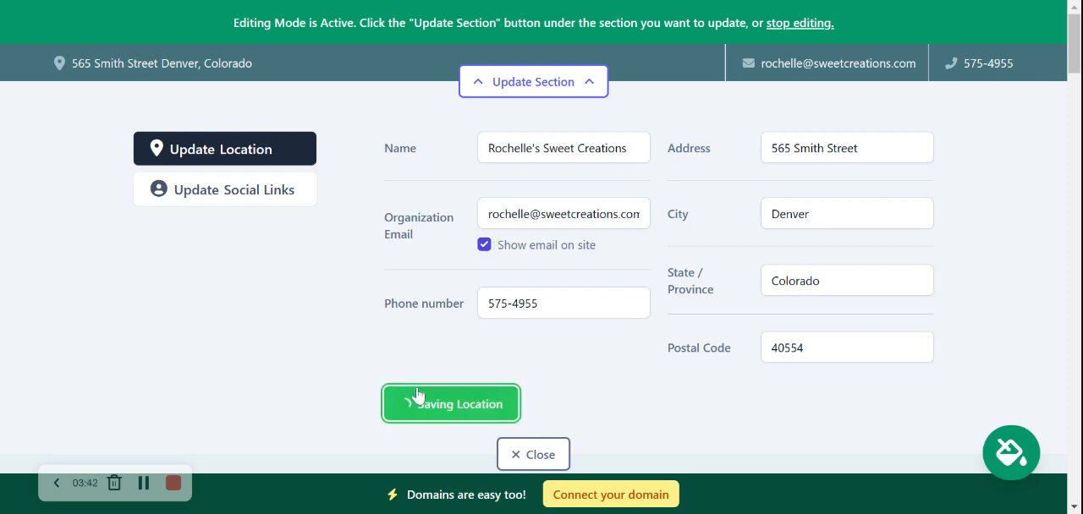
# - Add the Instagram handle mightysites to the site's social links
pyautogui.click(274, 193)
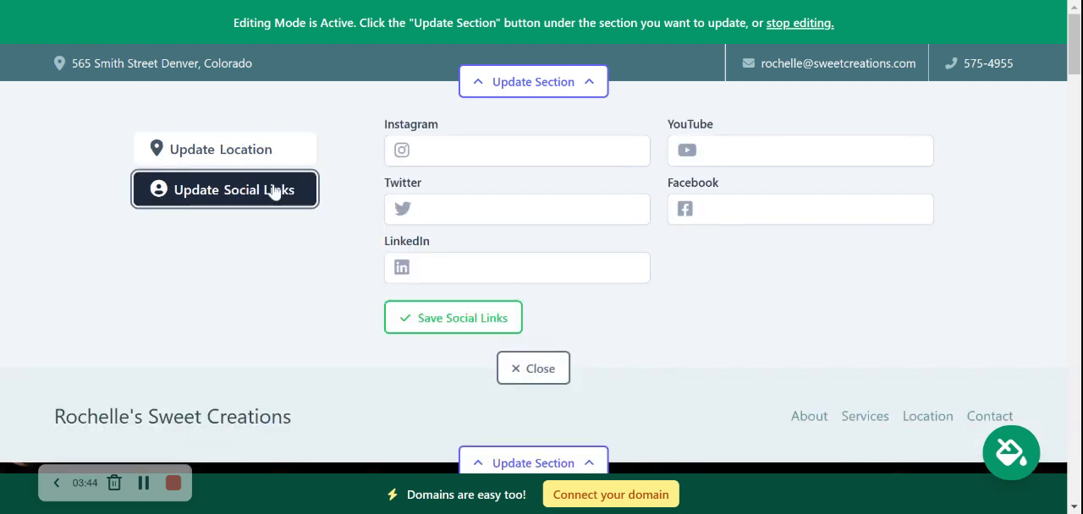
pyautogui.click(430, 152)
pyautogui.write('mig')
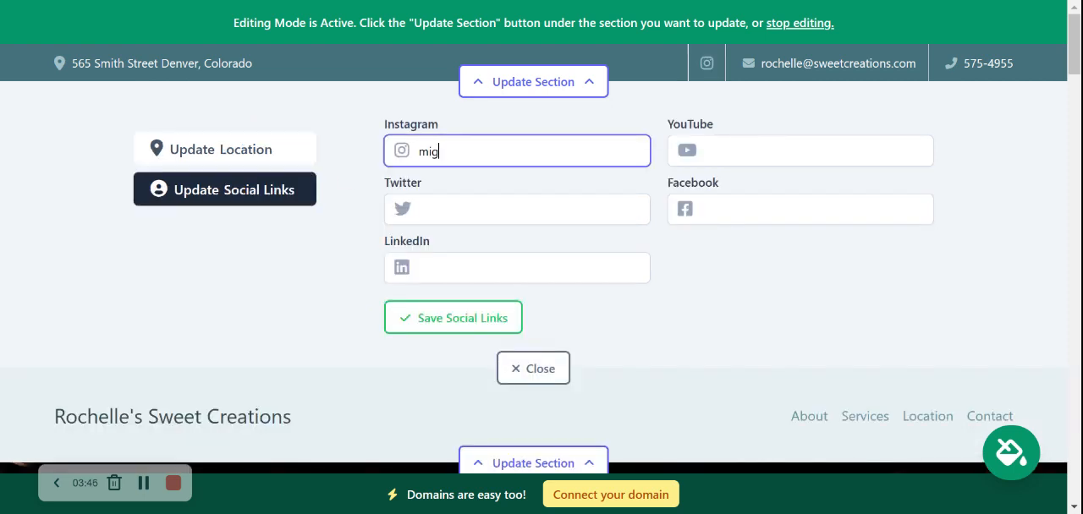
pyautogui.write('htysitess')
pyautogui.press('BackSpace')
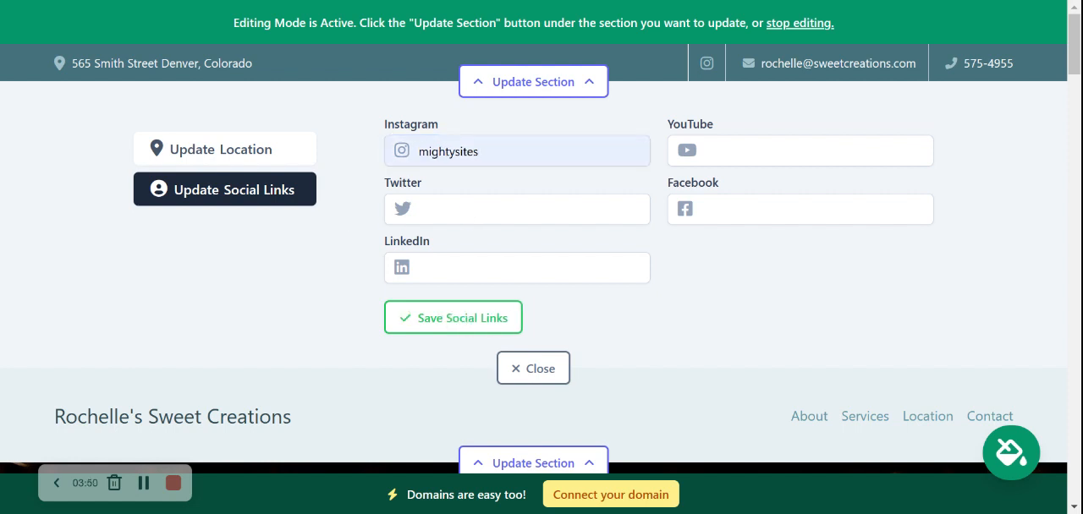
# - Add the Twitter handle mightysites_usa, save the social links and close the contact bar's editing form
pyautogui.click(507, 209)
pyautogui.write('mightysites_usa')
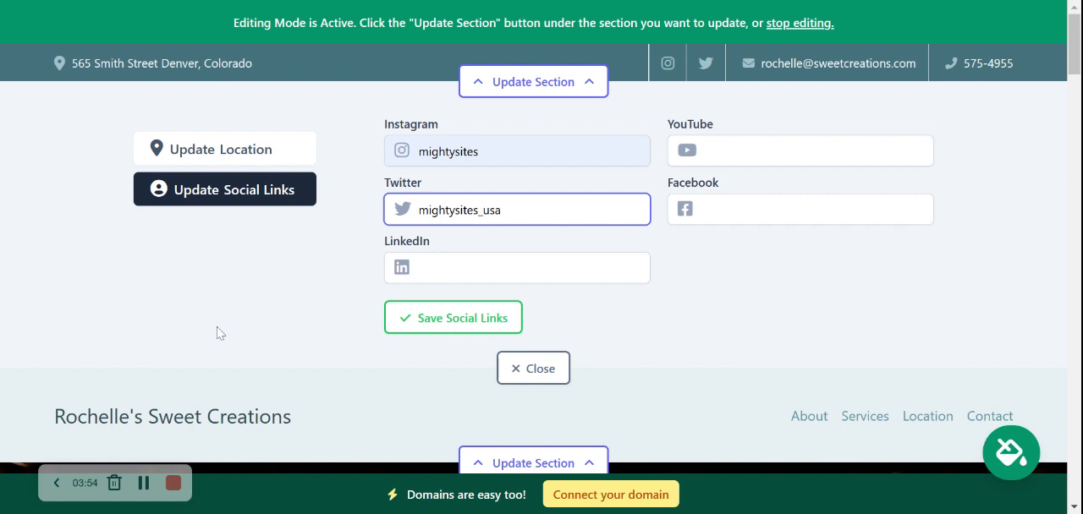
pyautogui.press('Return')
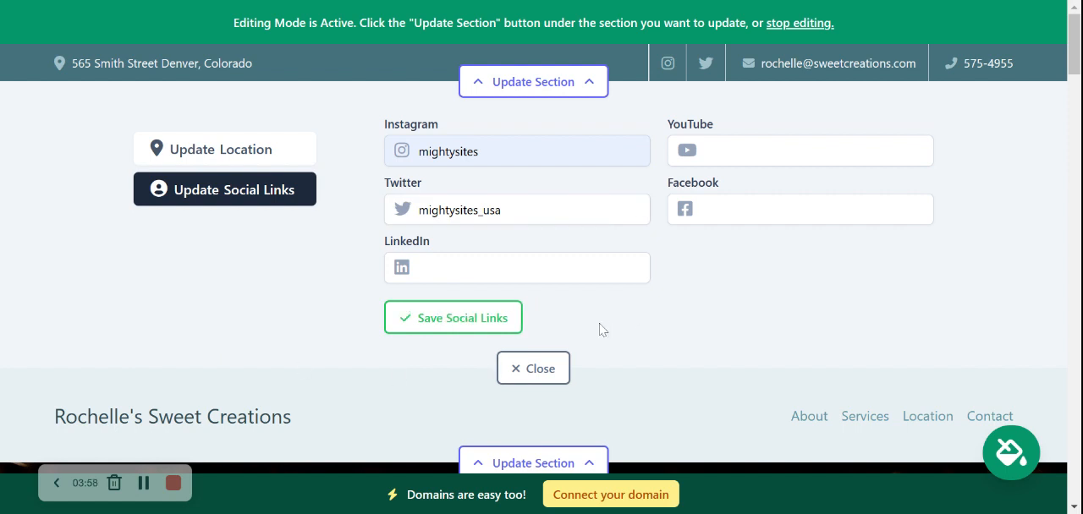
pyautogui.click(437, 318)
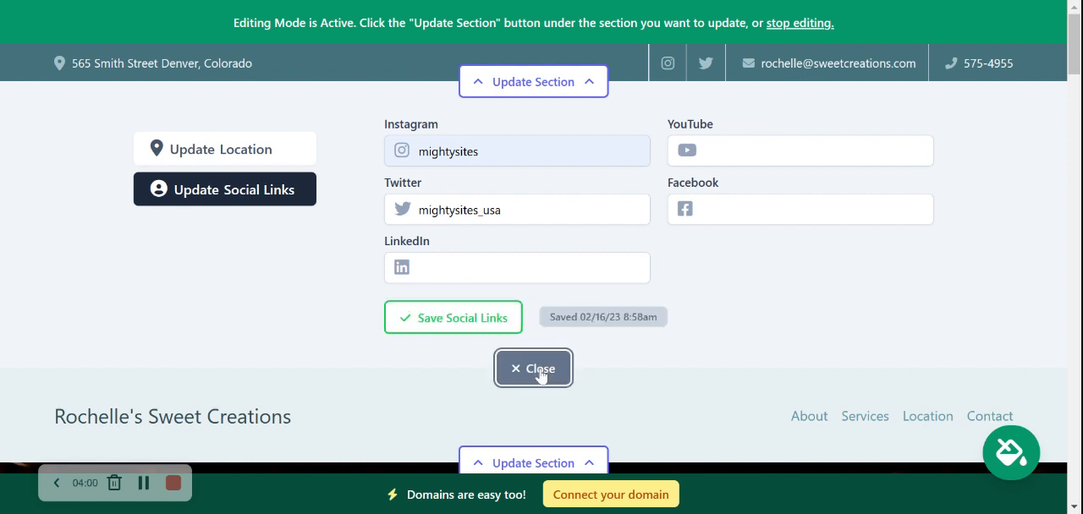
pyautogui.click(540, 373)
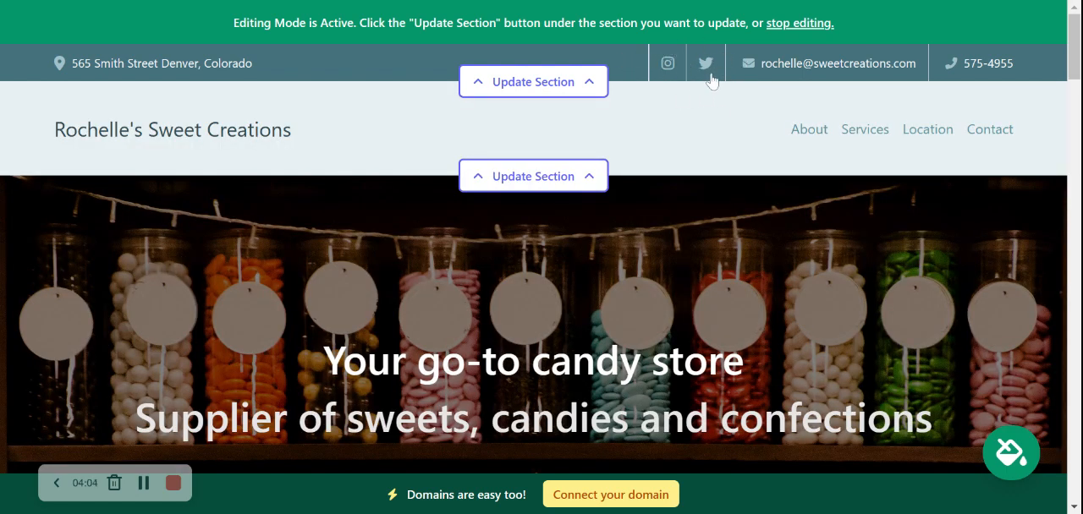
# - Upload the Mighty Sites logo image as the header logo and save it
pyautogui.click(568, 178)
pyautogui.click(201, 288)
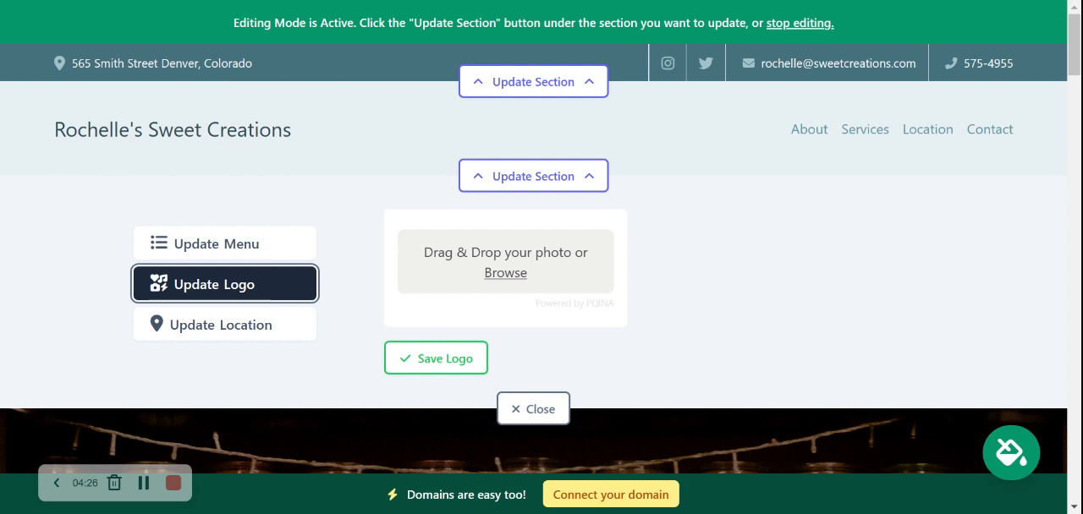
pyautogui.click(497, 277)
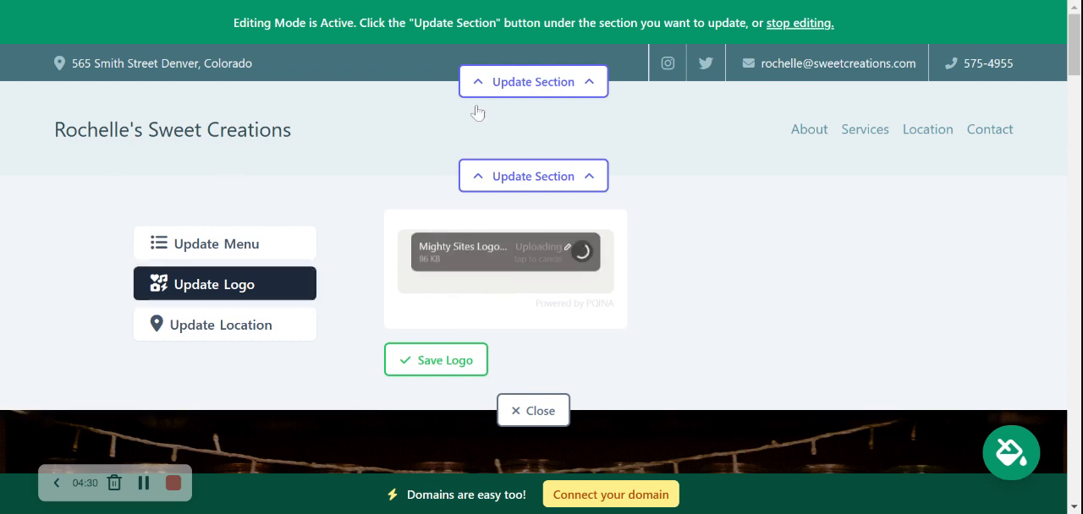
pyautogui.scroll(-1, 478, 113)
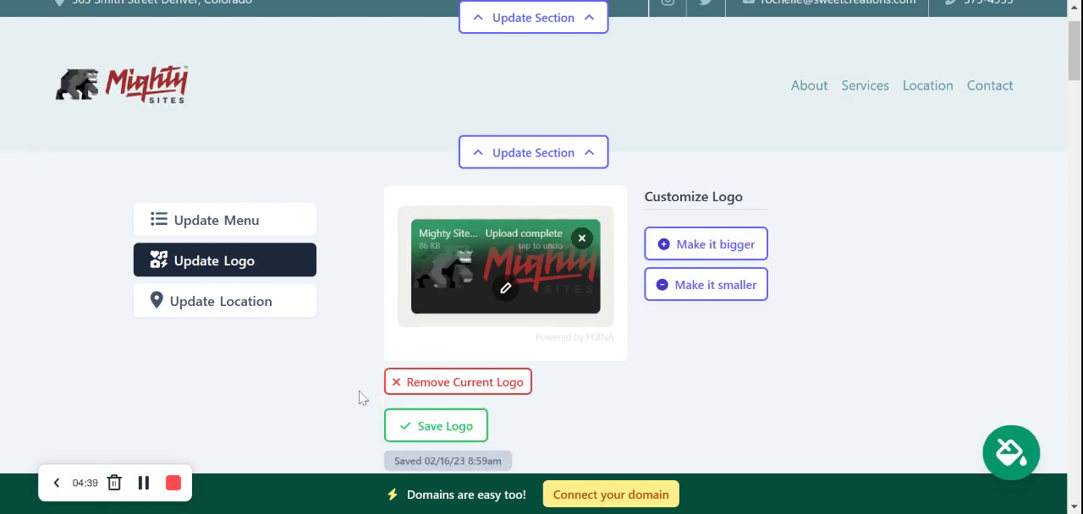
pyautogui.click(464, 433)
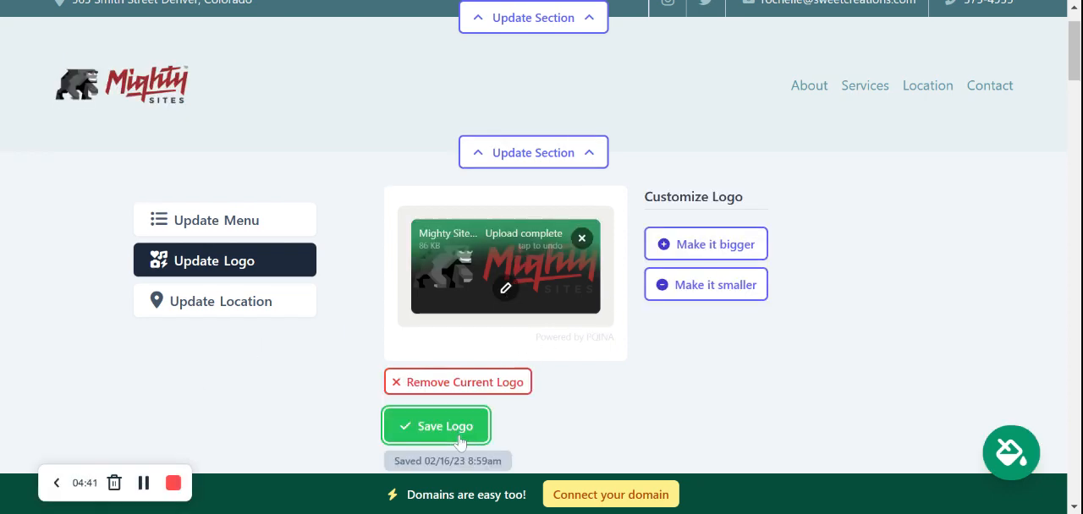
# - Try the header logo's sizes, make it one size bigger, save it and close the header's editing form
pyautogui.click(715, 245)
pyautogui.click(729, 312)
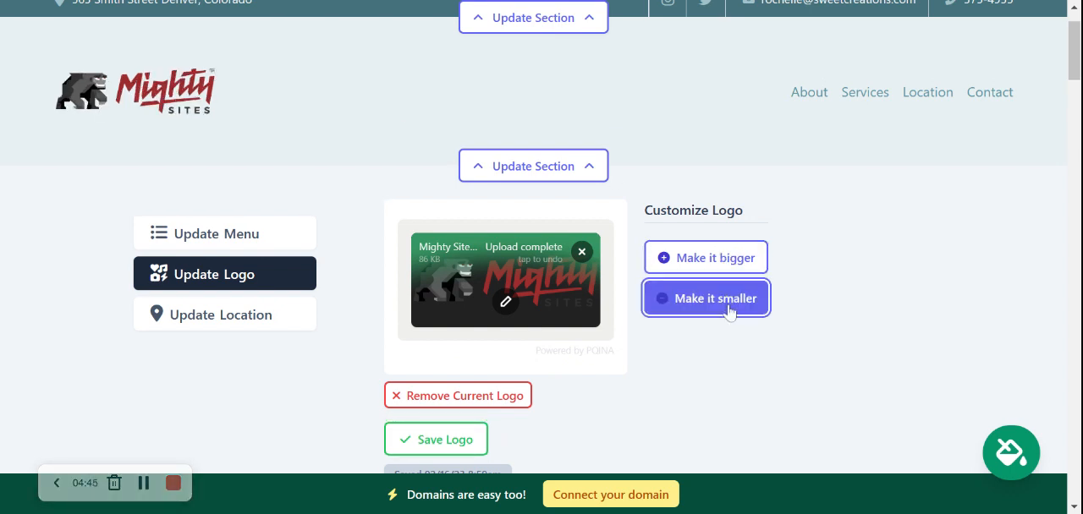
pyautogui.click(728, 259)
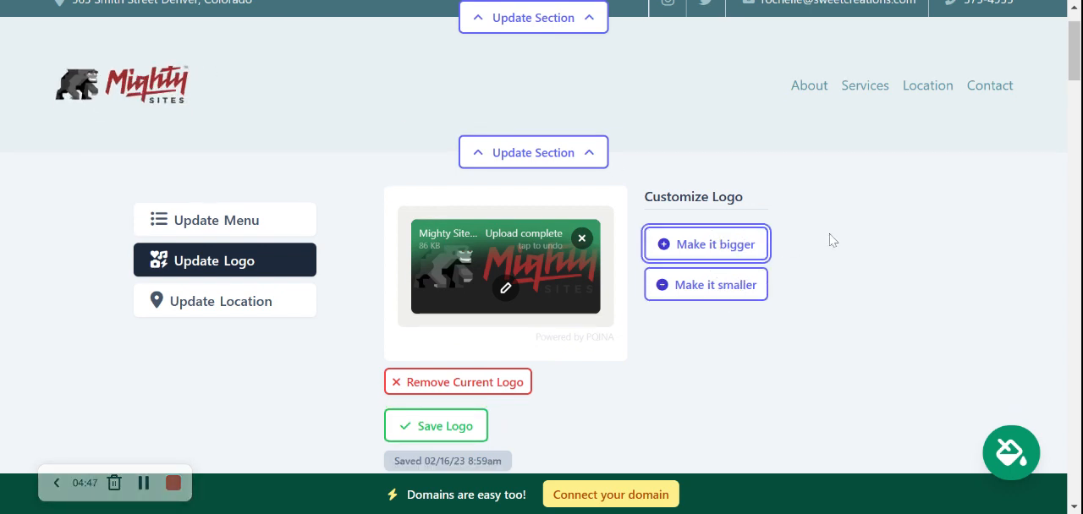
pyautogui.scroll(-2, 829, 239)
pyautogui.click(424, 313)
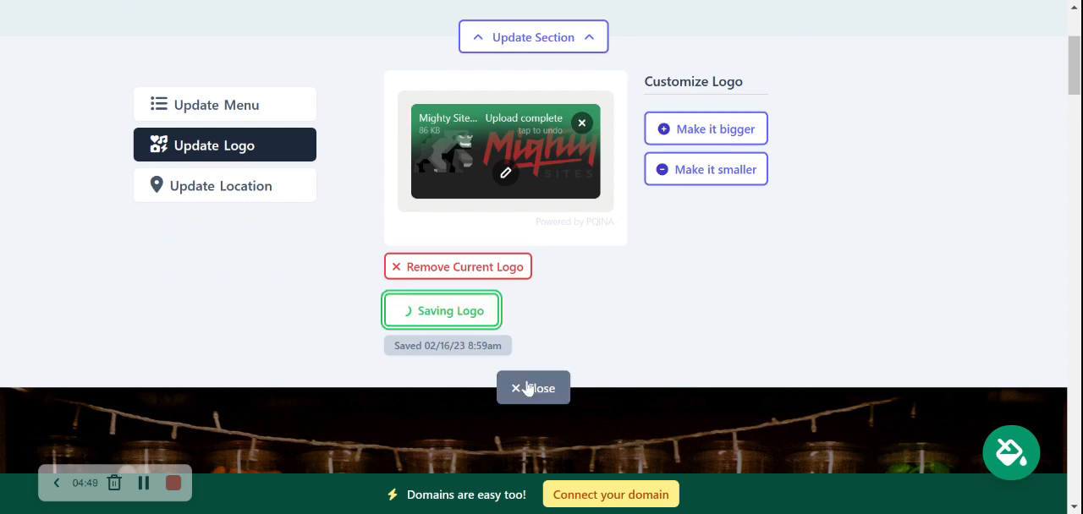
pyautogui.click(529, 387)
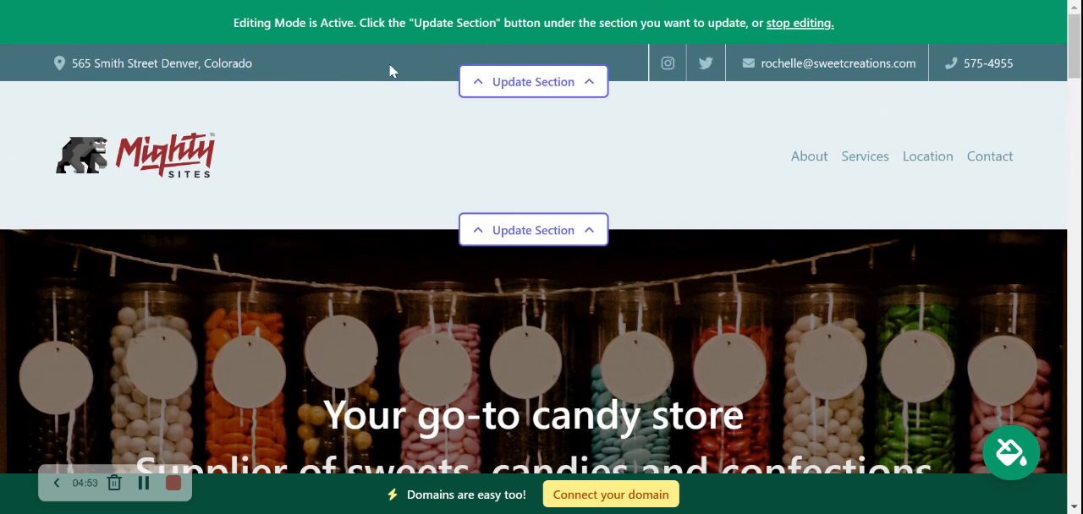
# - Preview the lime, green and magenta colour themes, apply the orange theme with the white header instead and save it
pyautogui.scroll(-6, 390, 68)
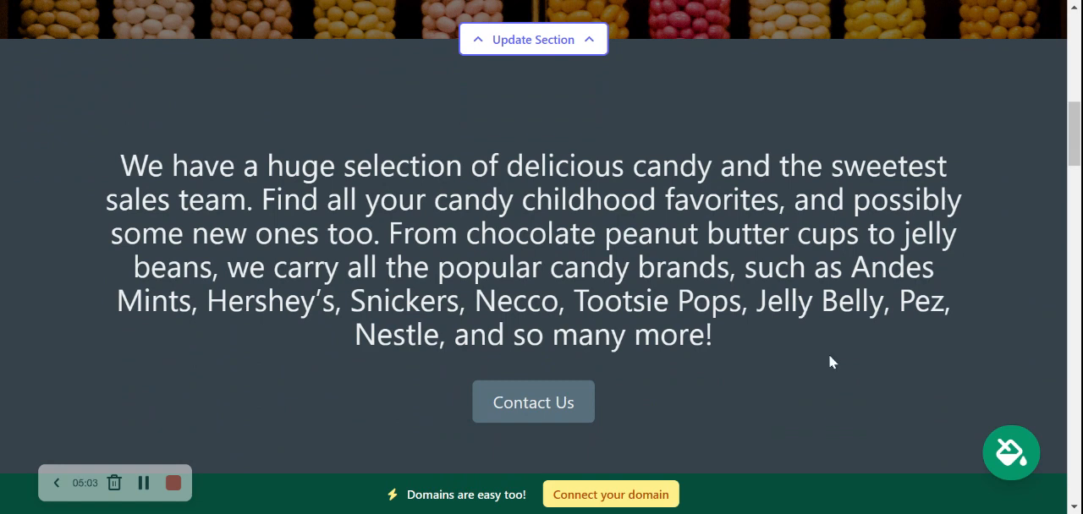
pyautogui.click(1010, 455)
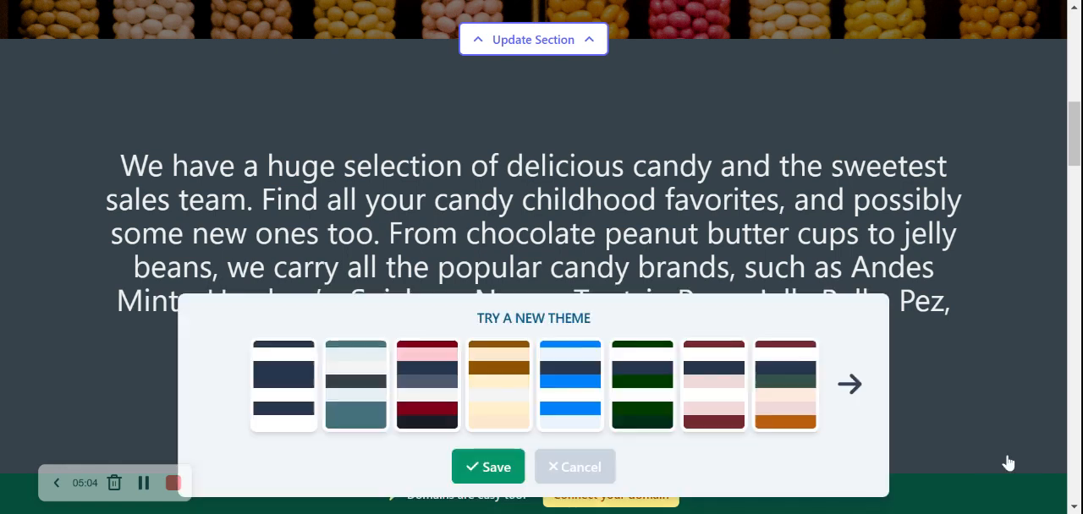
pyautogui.click(869, 398)
pyautogui.click(869, 398)
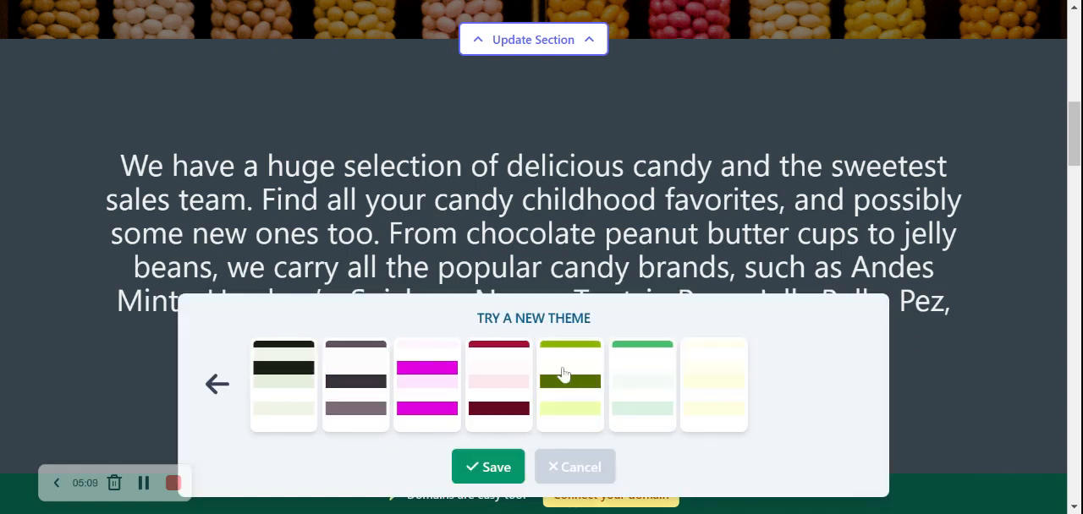
pyautogui.click(563, 377)
pyautogui.click(653, 373)
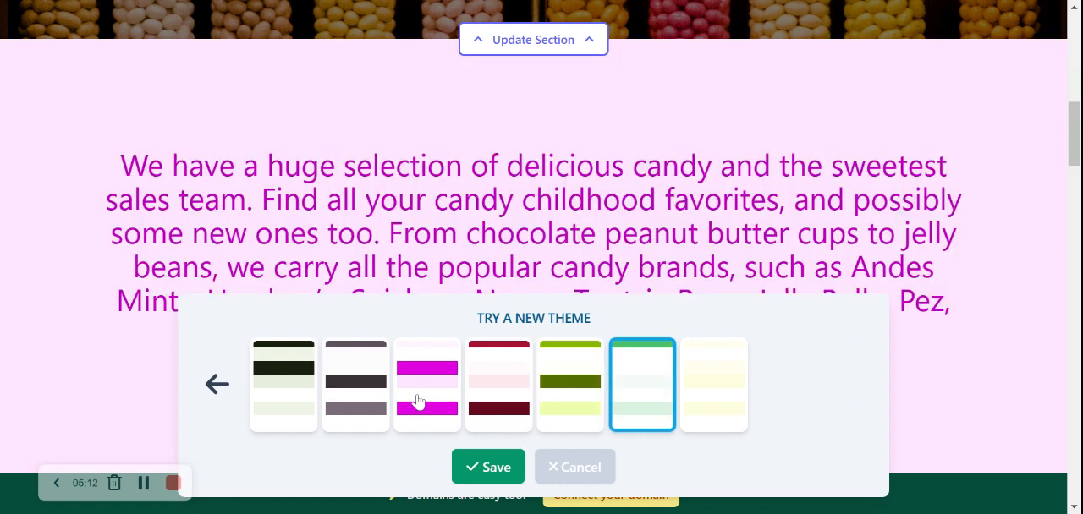
pyautogui.click(417, 401)
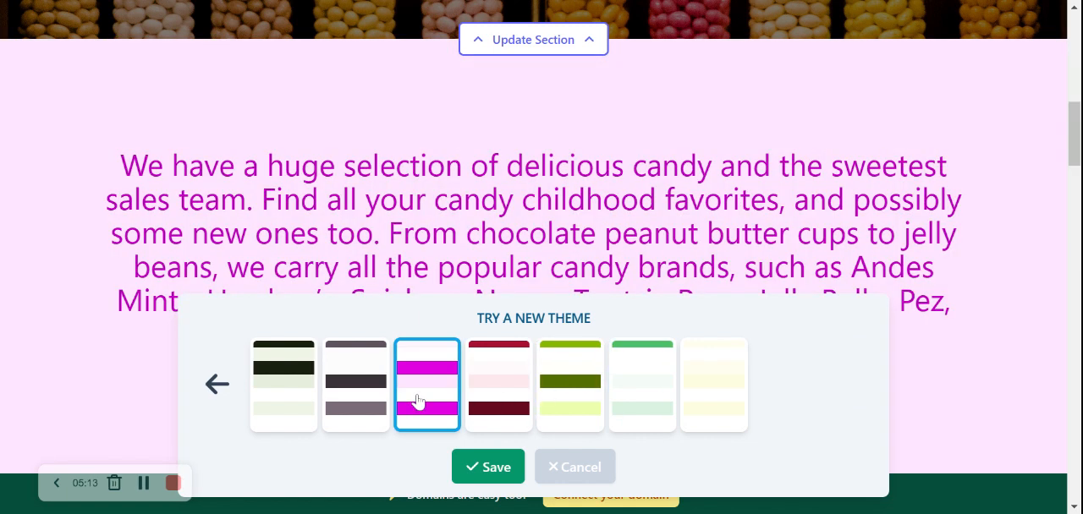
pyautogui.click(232, 399)
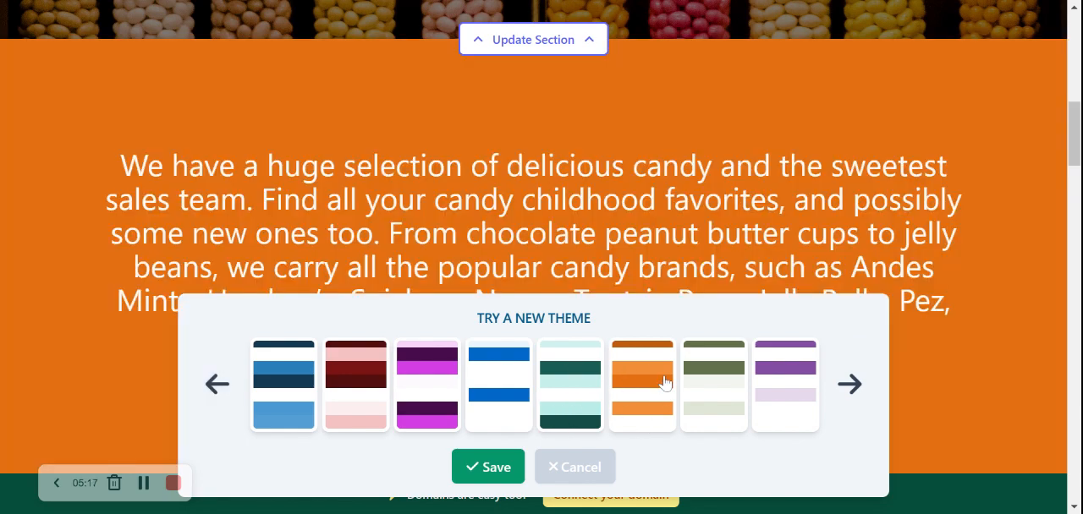
pyautogui.click(665, 383)
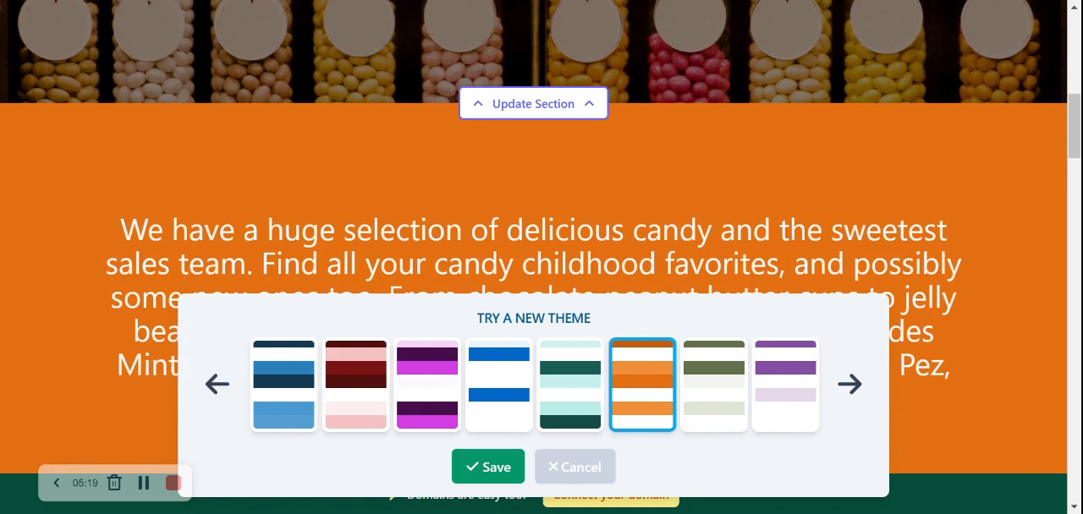
pyautogui.scroll(-2, 533, 233)
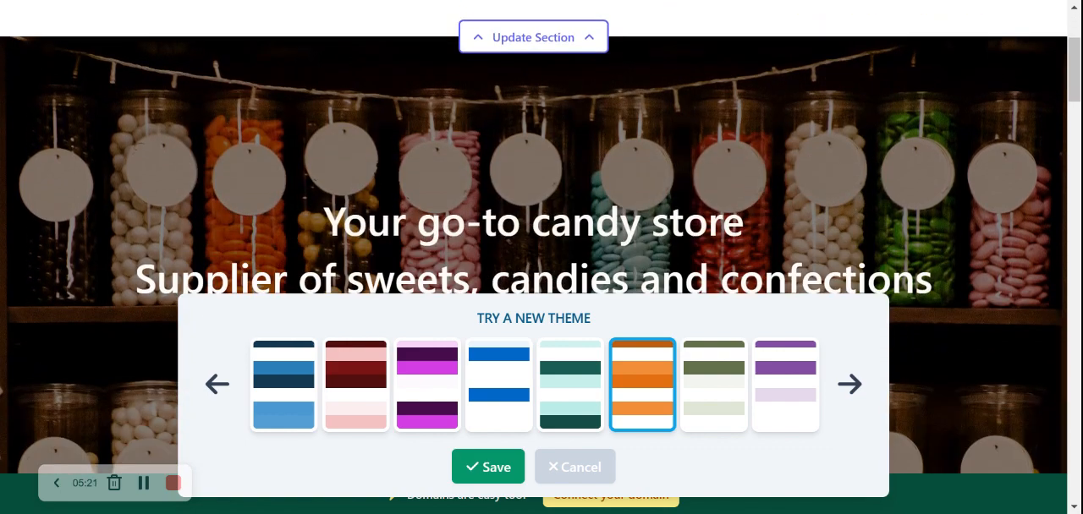
pyautogui.click(490, 472)
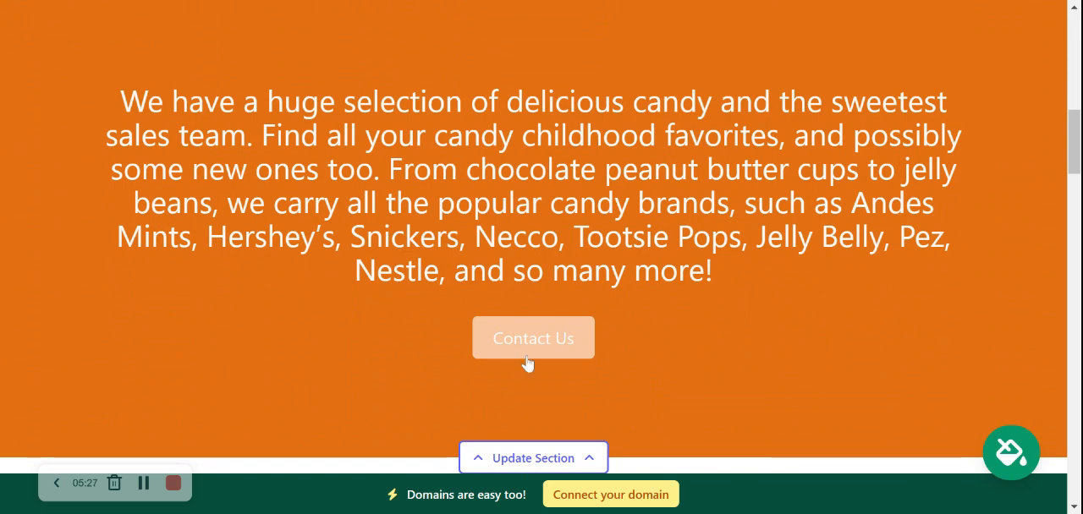
# - Open the editing form of the hero section below the header and bring up the photo library for its image
pyautogui.scroll(-2, 526, 363)
pyautogui.scroll(4, 526, 364)
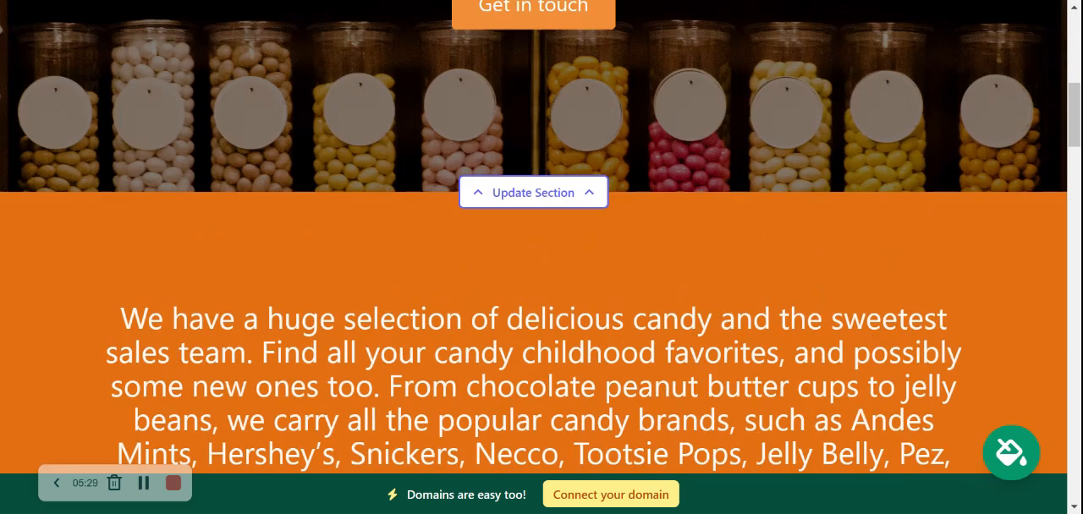
pyautogui.scroll(3, 526, 355)
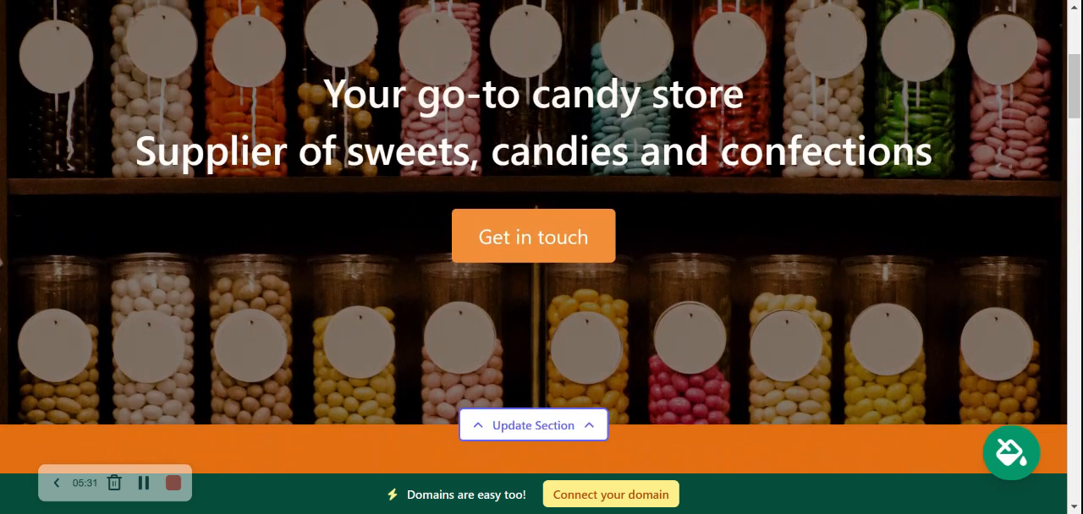
pyautogui.moveTo(342, 93); pyautogui.dragTo(988, 172)
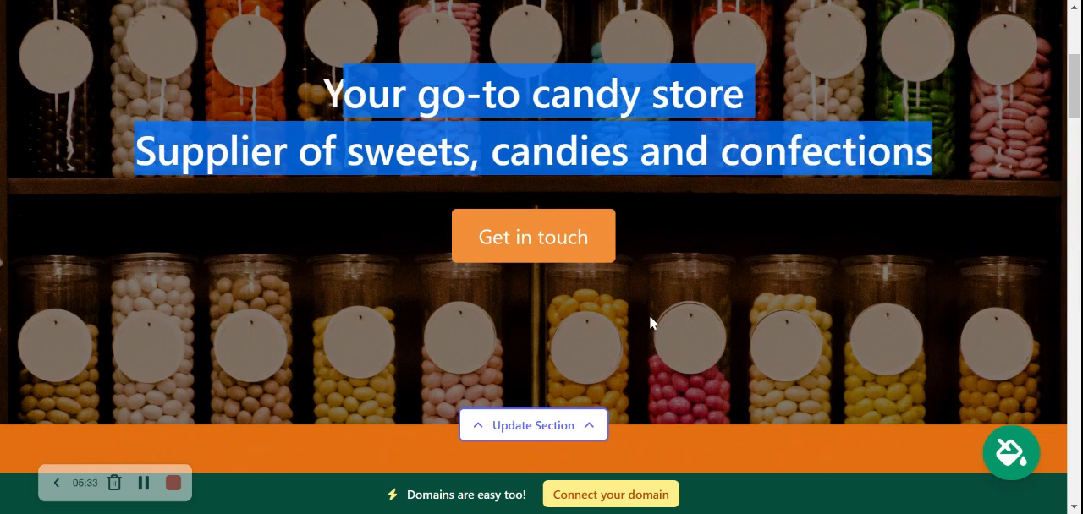
pyautogui.click(558, 428)
pyautogui.scroll(-2, 472, 358)
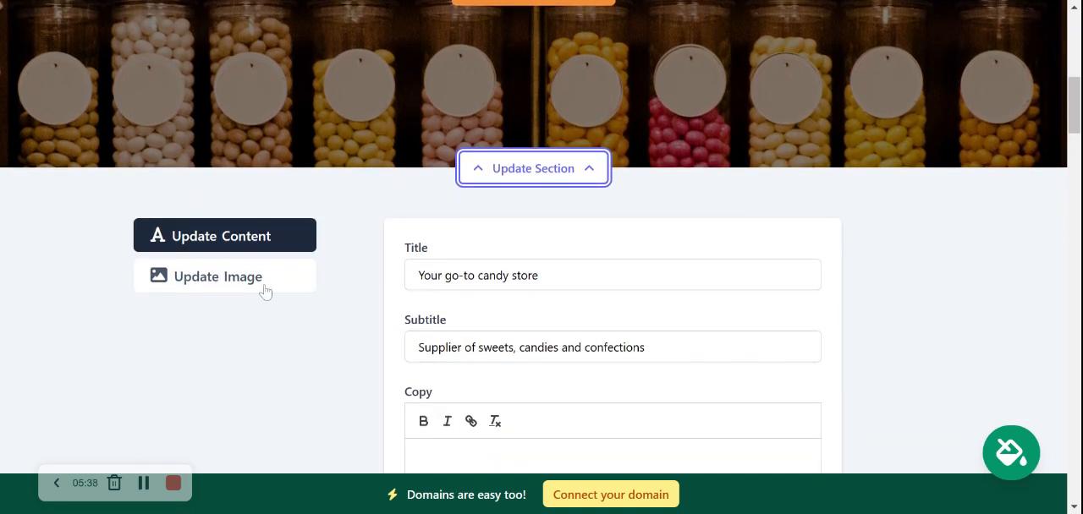
pyautogui.click(266, 291)
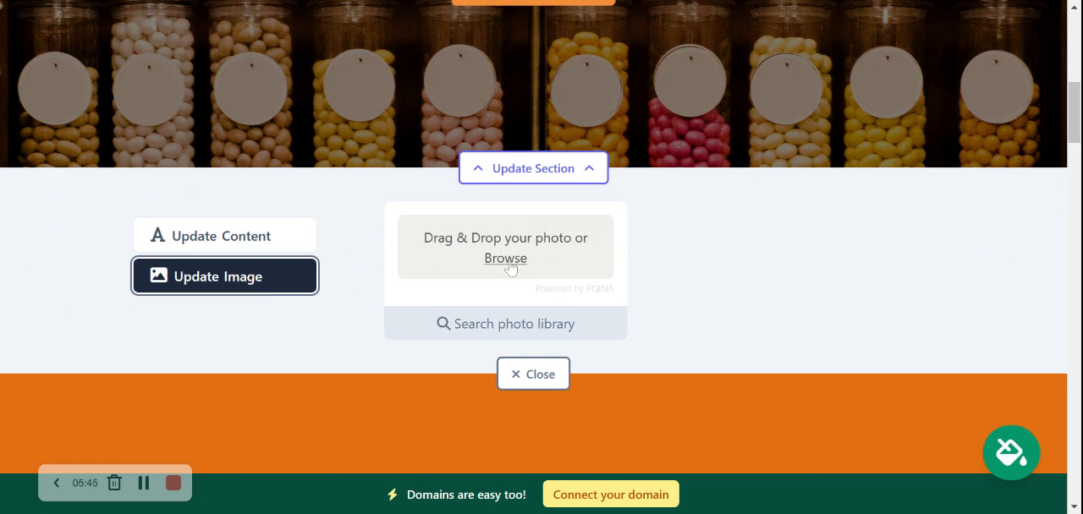
pyautogui.click(518, 325)
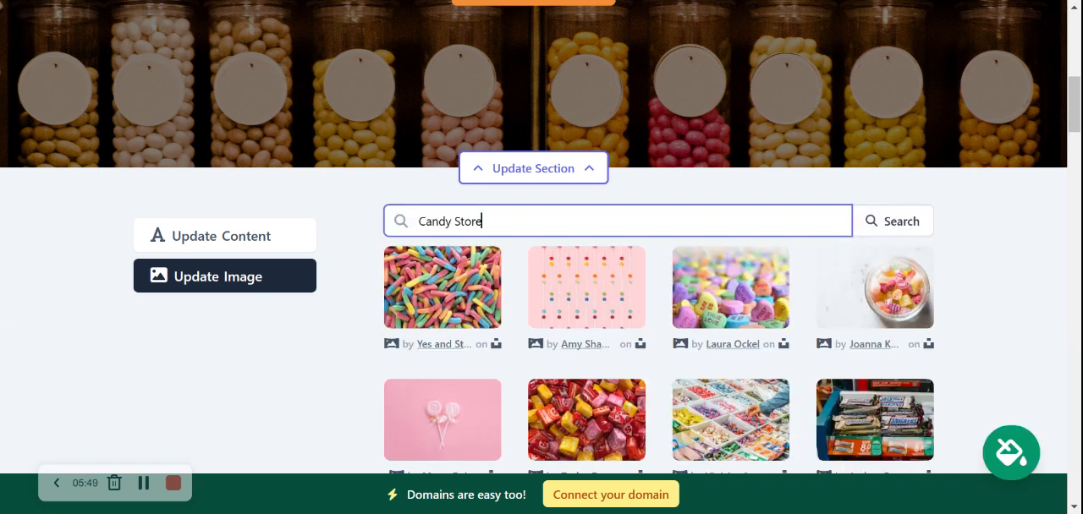
# - Browse the Candy Store photos and set the one of a hand reaching over bins of wrapped candy as the hero image
pyautogui.scroll(-1, 990, 255)
pyautogui.scroll(-2, 993, 258)
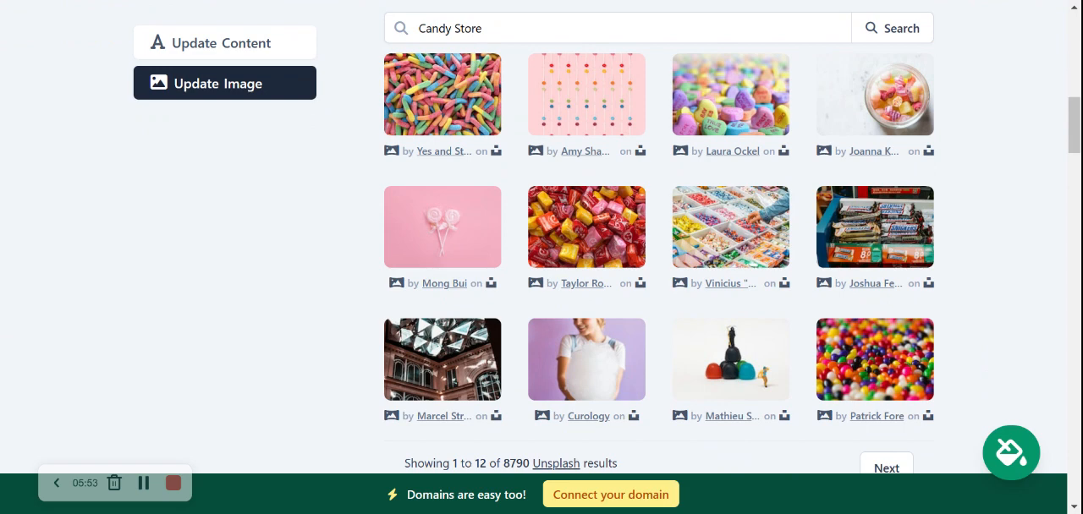
pyautogui.scroll(-1, 946, 345)
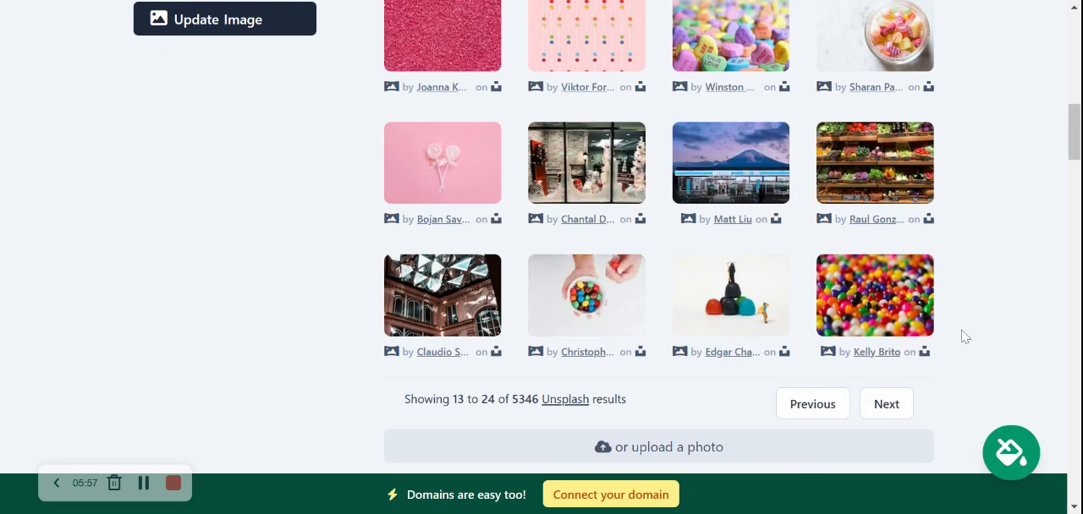
pyautogui.scroll(1, 965, 336)
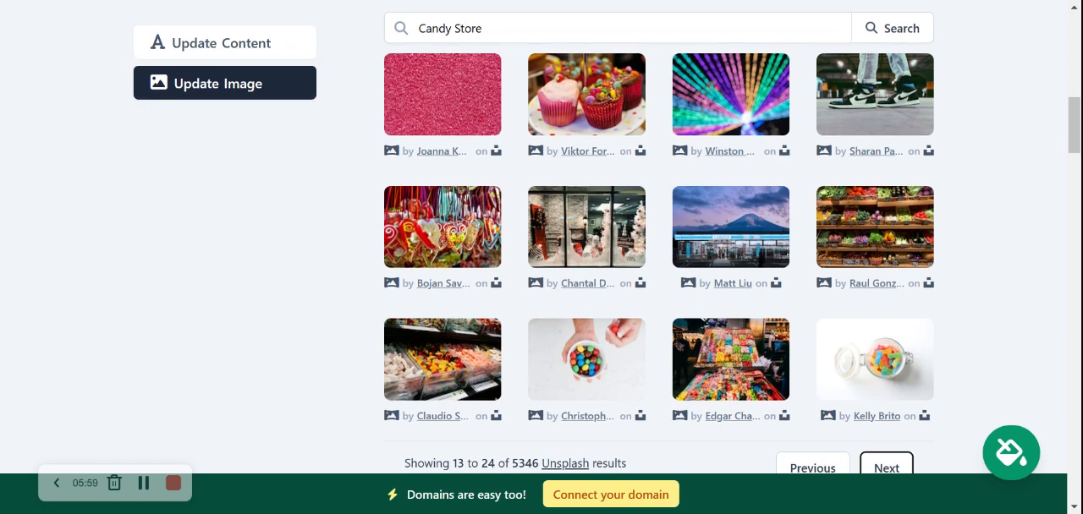
pyautogui.scroll(-1, 659, 237)
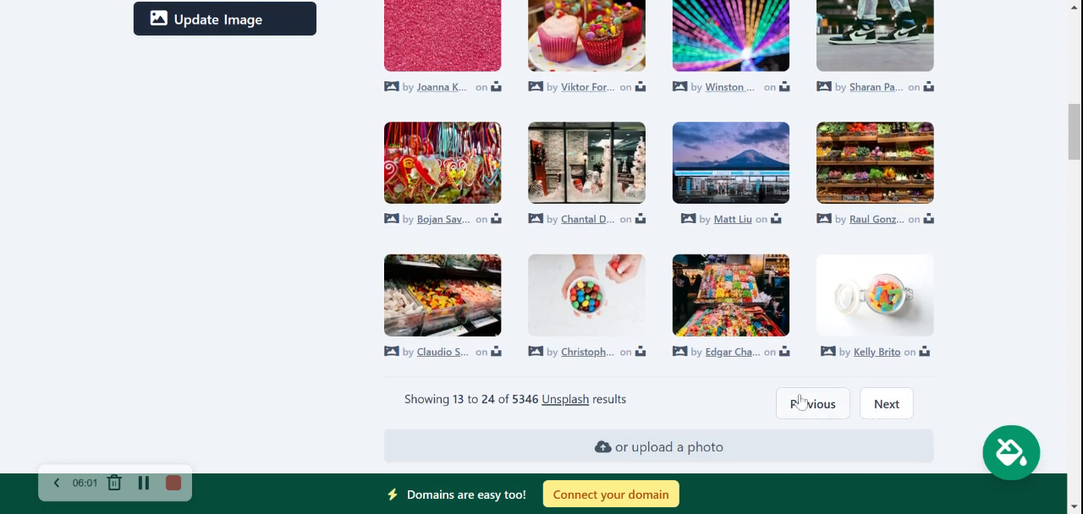
pyautogui.scroll(1, 801, 273)
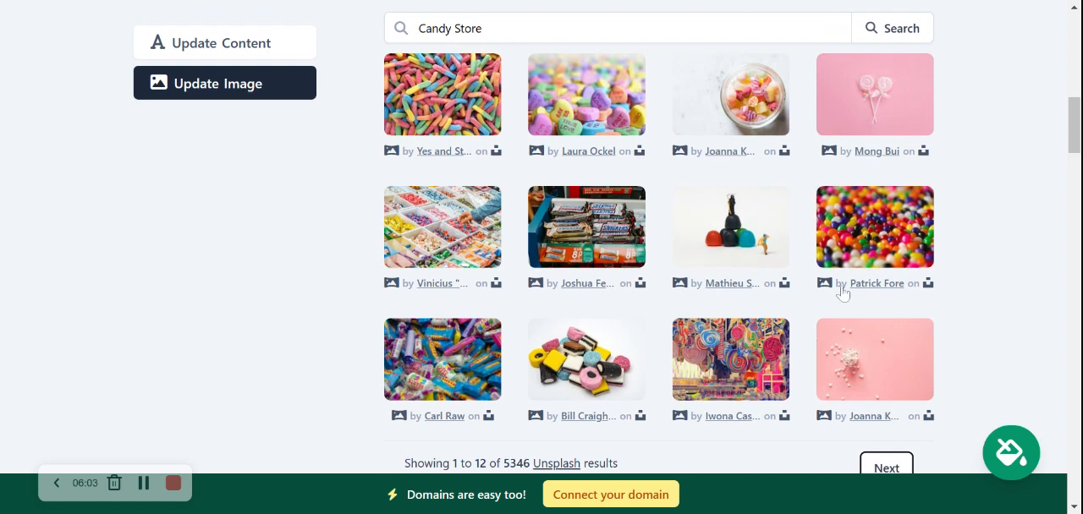
pyautogui.click(471, 265)
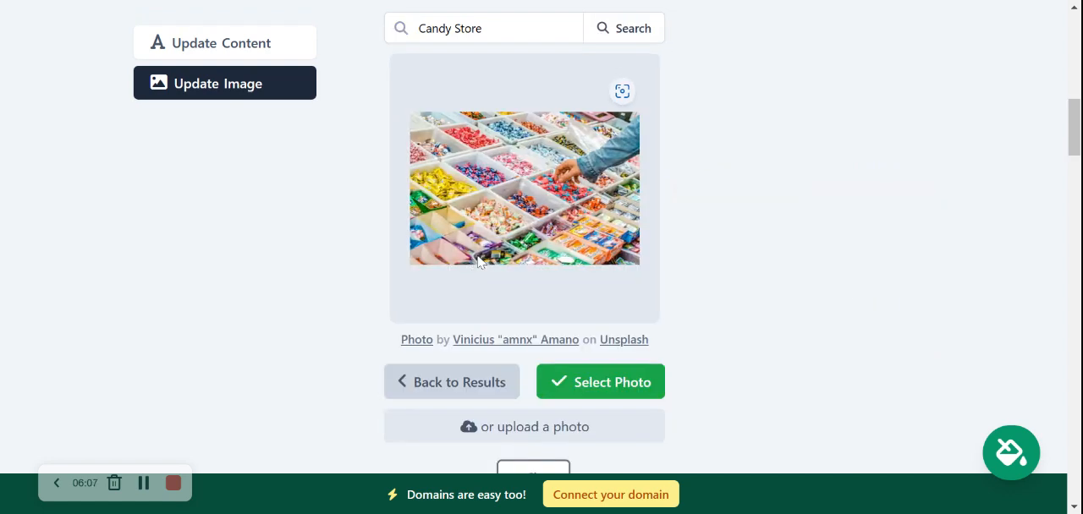
pyautogui.moveTo(454, 28); pyautogui.dragTo(482, 29)
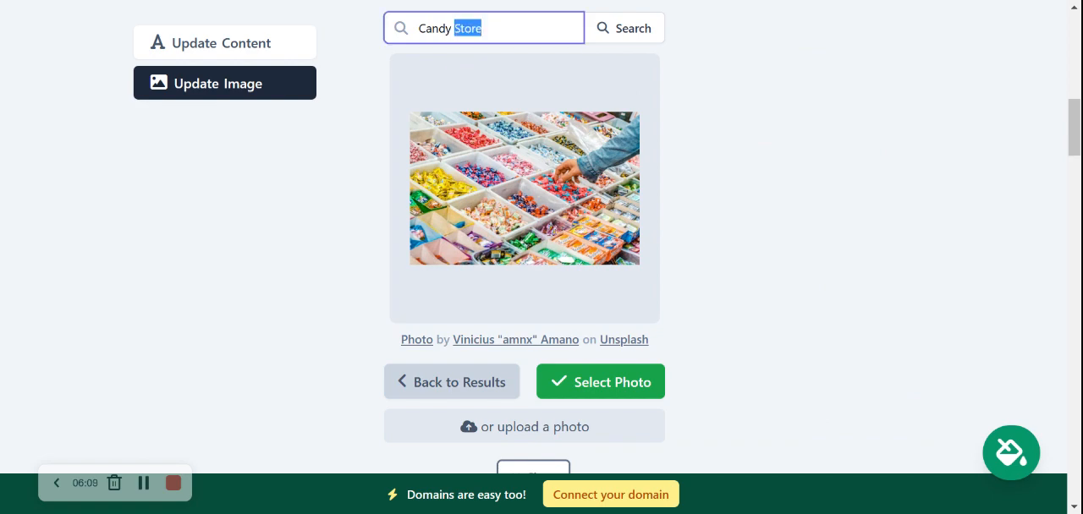
pyautogui.click(714, 230)
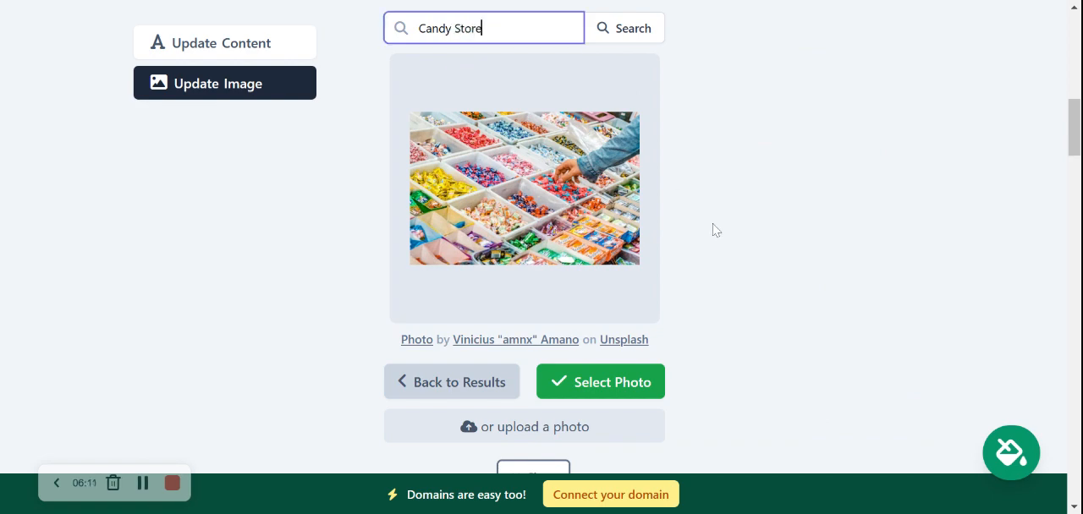
pyautogui.click(592, 386)
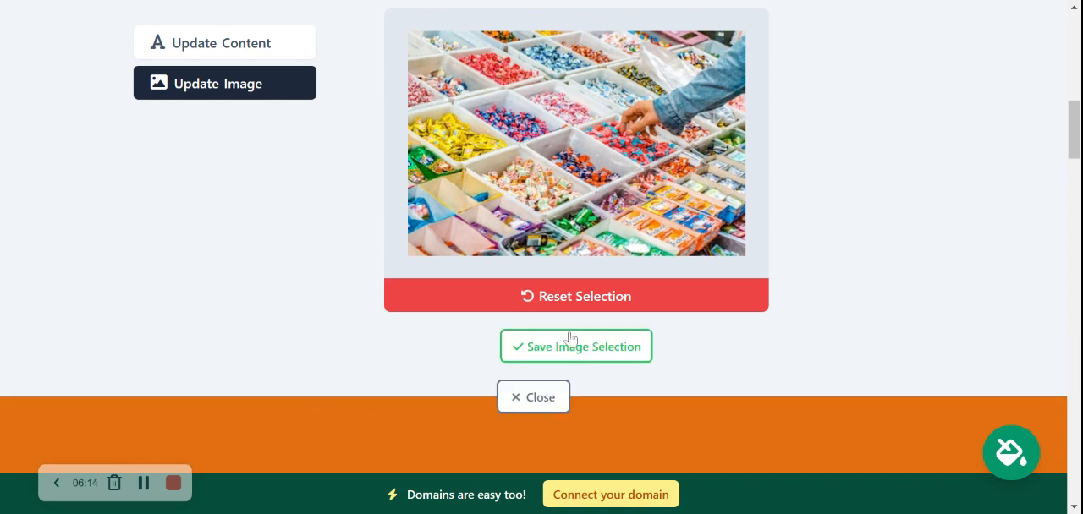
pyautogui.click(571, 335)
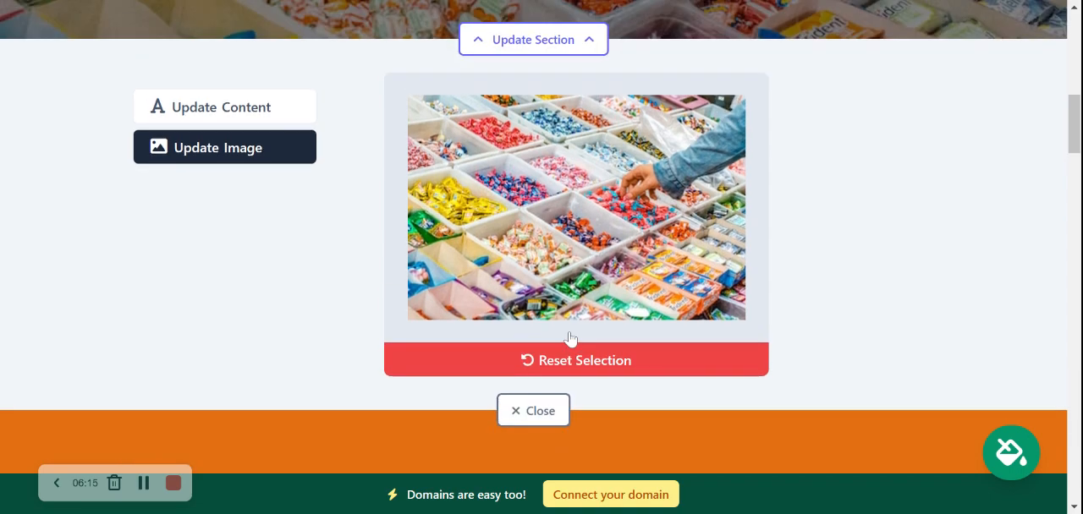
# - Change the hero section's button text to "View our Candy Menu"
pyautogui.scroll(-3, 254, 220)
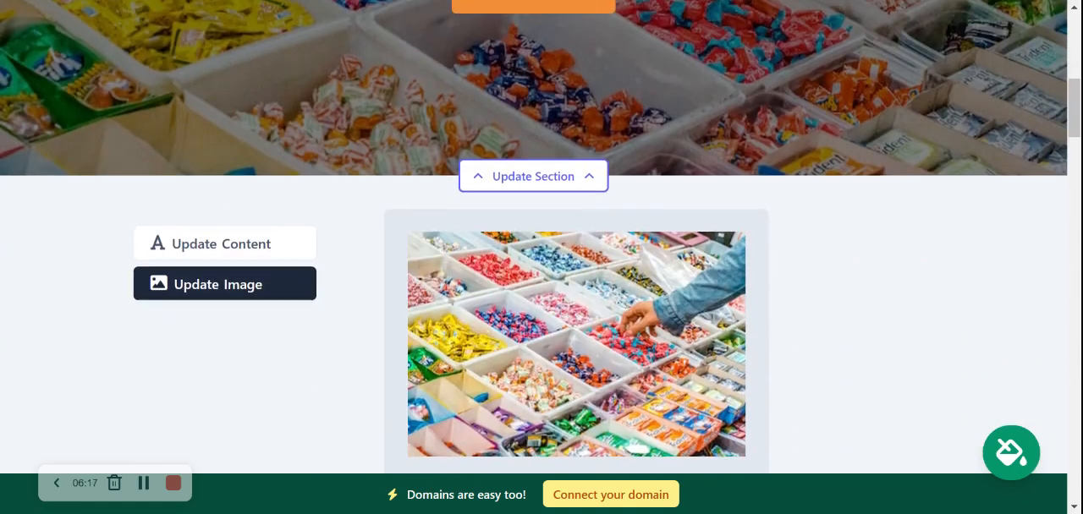
pyautogui.click(279, 244)
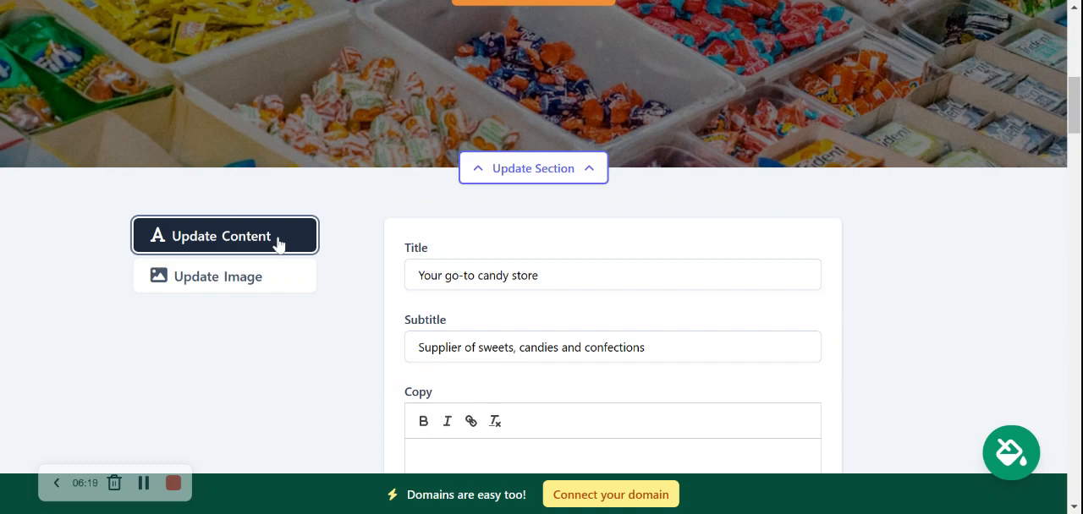
pyautogui.scroll(-2, 279, 245)
pyautogui.scroll(1, 525, 247)
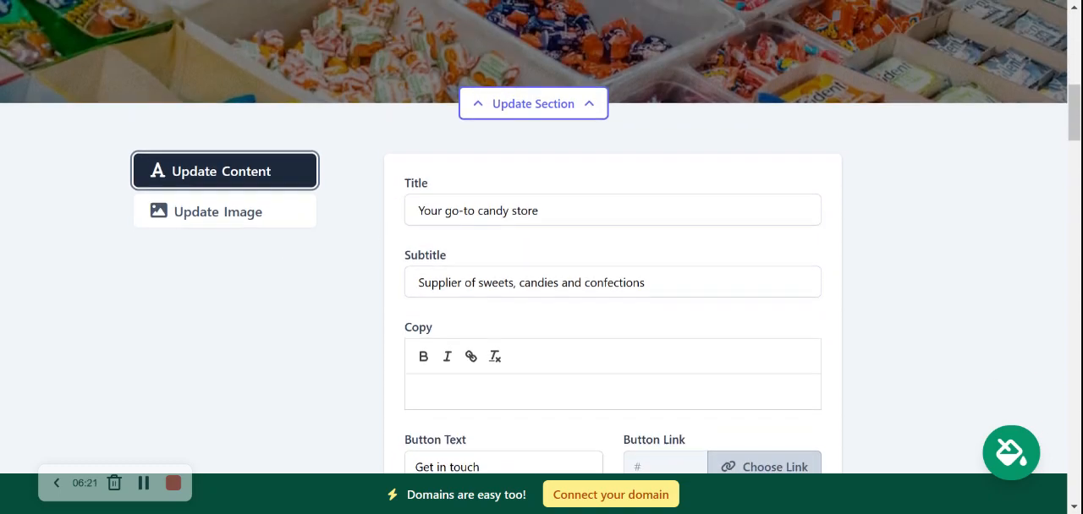
pyautogui.scroll(5, 542, 237)
pyautogui.scroll(-7, 503, 157)
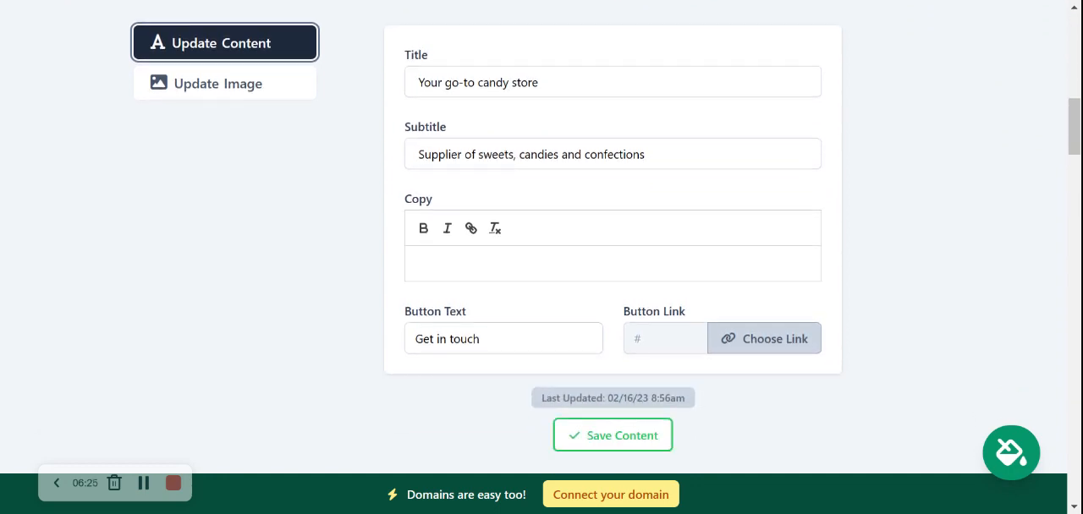
pyautogui.moveTo(479, 338); pyautogui.dragTo(415, 338)
pyautogui.write('Vie')
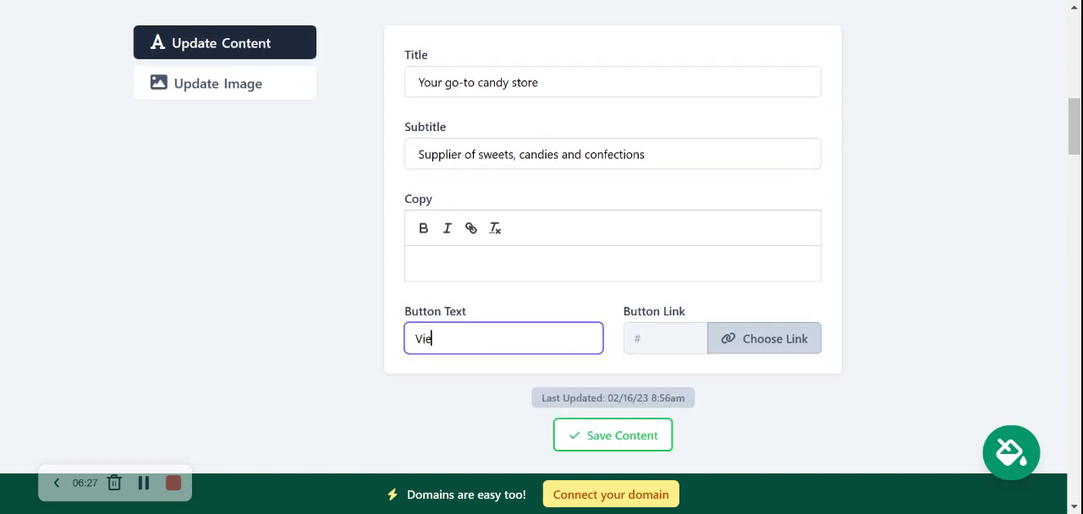
pyautogui.write('w our Candy Menu')
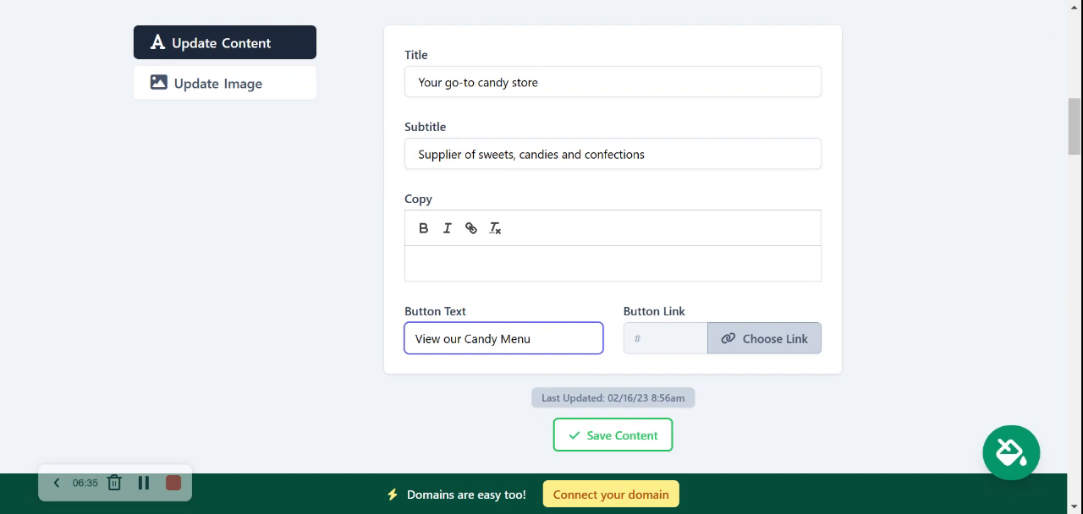
# - Upload the PDF file whose name starts with "Mighty_M" and set it as the hero section's button link
pyautogui.click(746, 348)
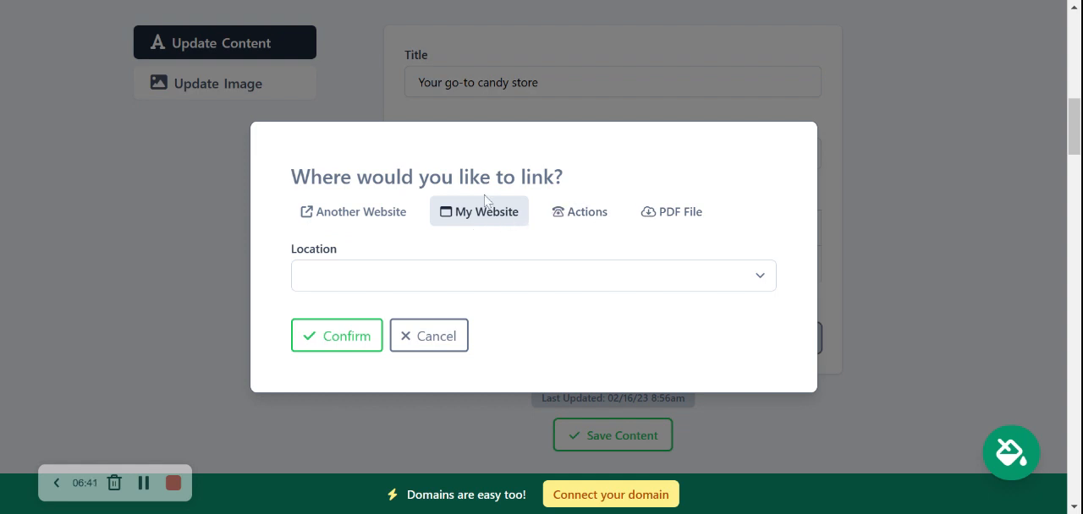
pyautogui.click(595, 212)
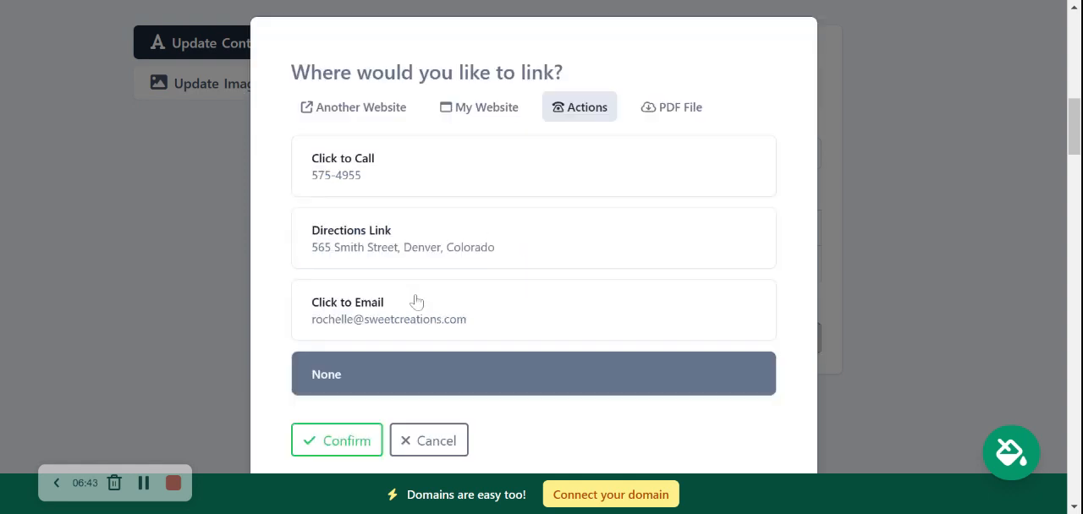
pyautogui.click(669, 109)
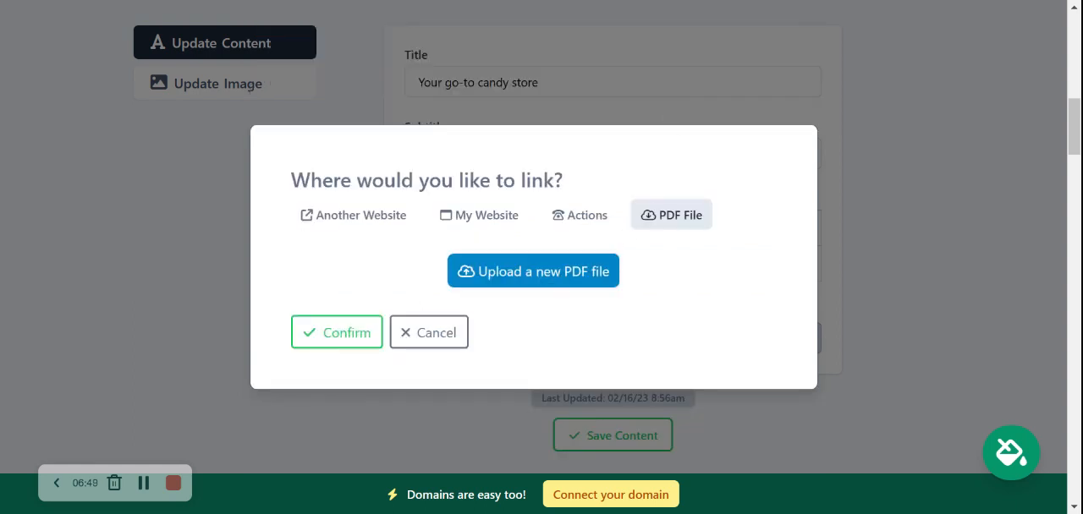
pyautogui.click(560, 278)
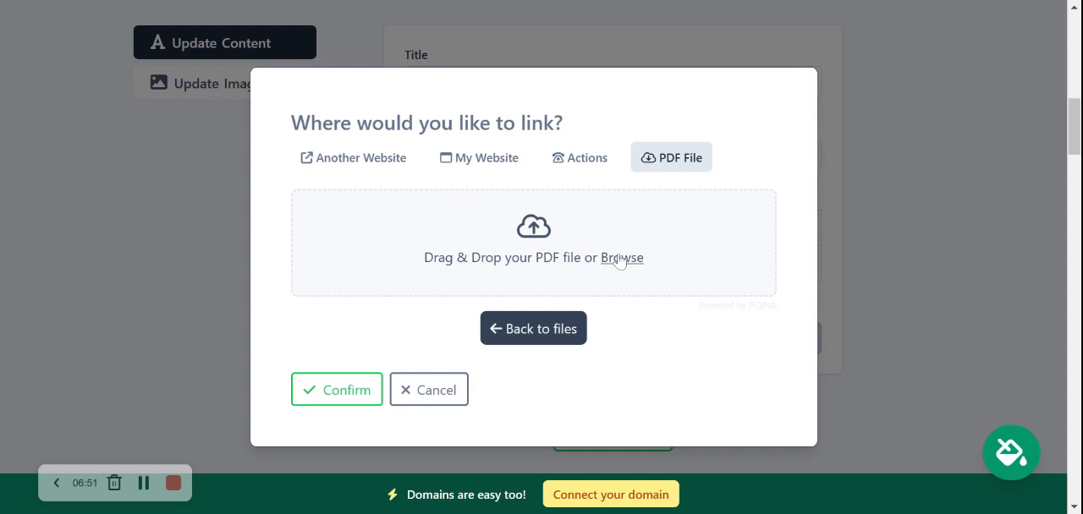
pyautogui.doubleClick(493, 92)
pyautogui.click(339, 398)
# - Save the hero section's content and close its editing form
pyautogui.click(614, 435)
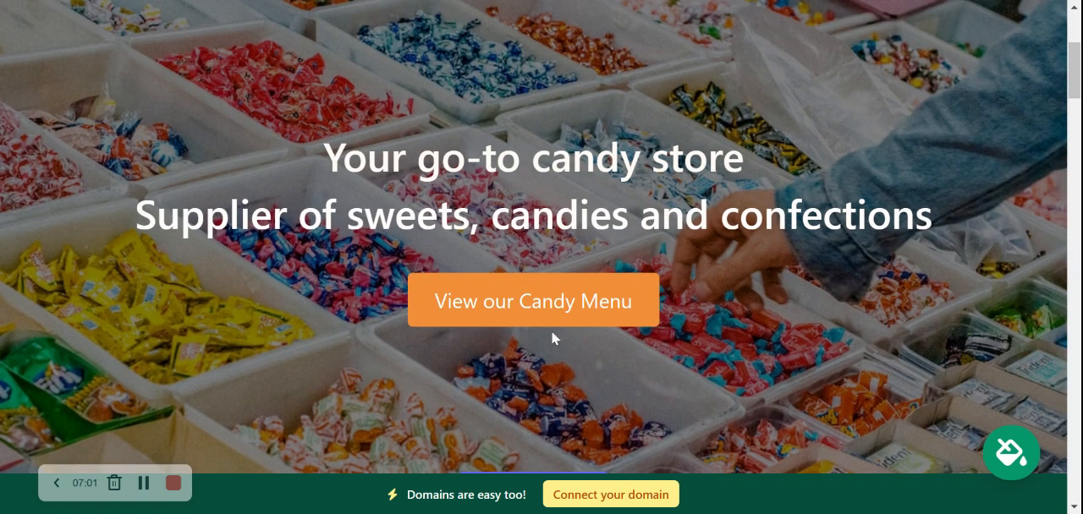
pyautogui.scroll(-9, 600, 285)
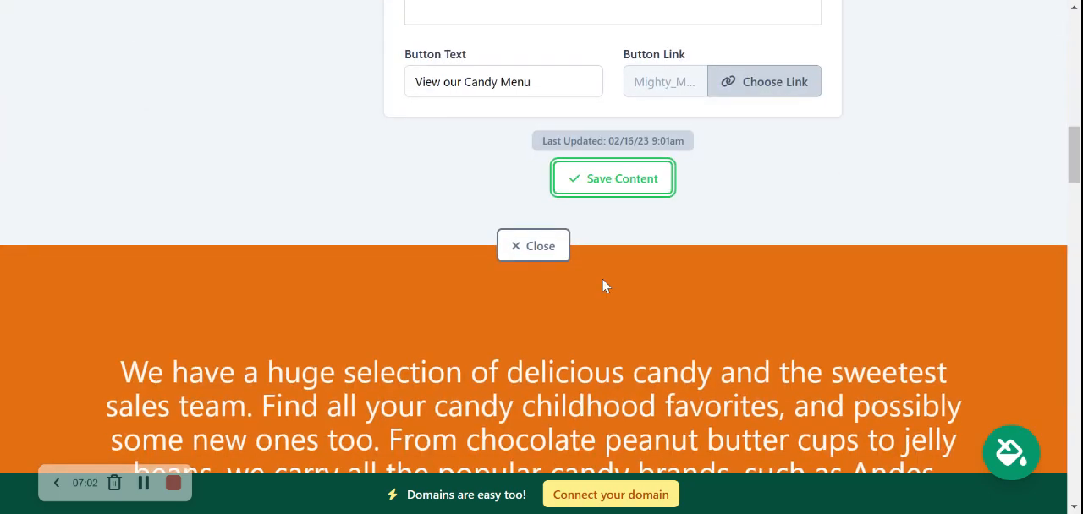
pyautogui.click(523, 245)
# - Review the candy selection text below the hero, the About Us text and image, and the gummy bear banner
pyautogui.scroll(-1, 343, 135)
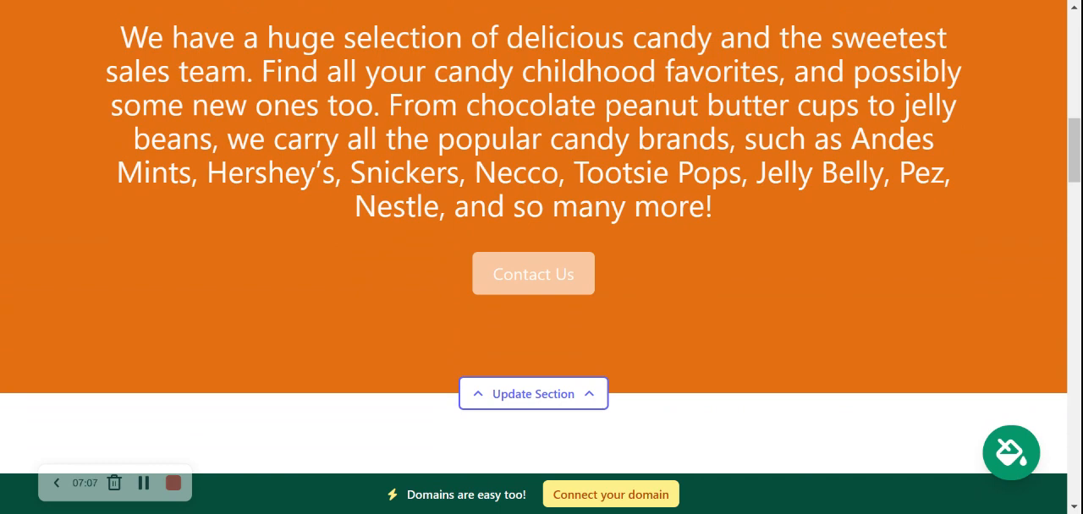
pyautogui.moveTo(121, 36); pyautogui.dragTo(915, 213)
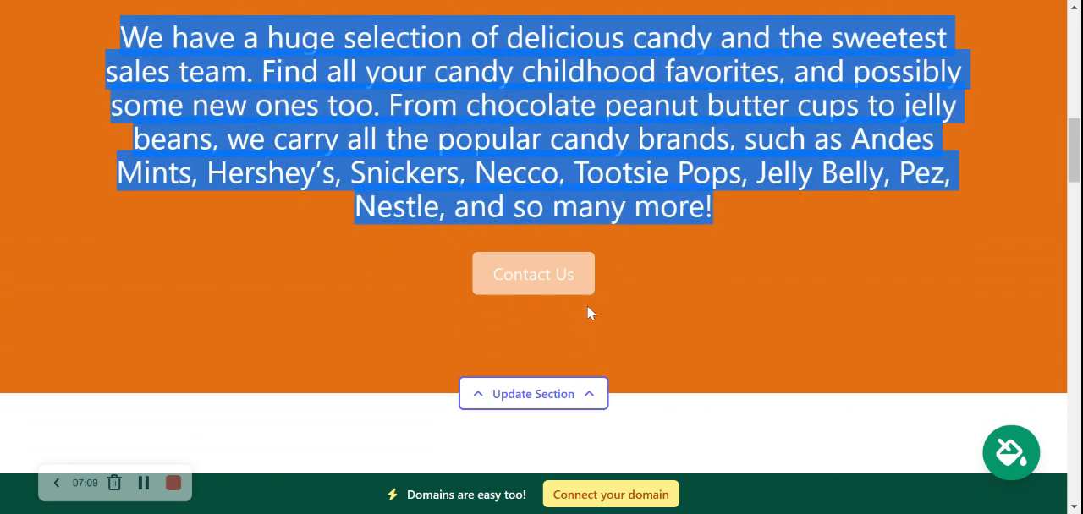
pyautogui.click(604, 264)
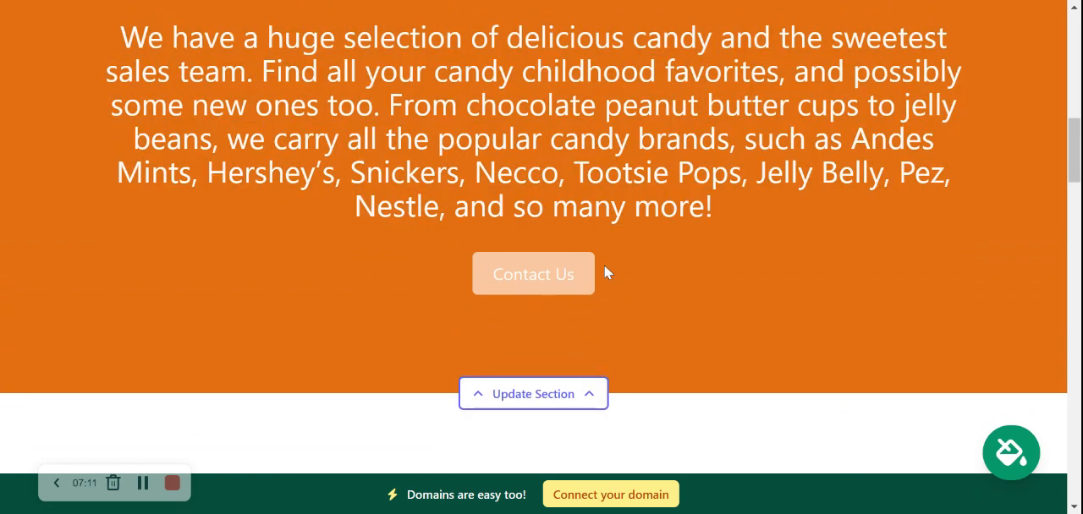
pyautogui.scroll(-6, 606, 272)
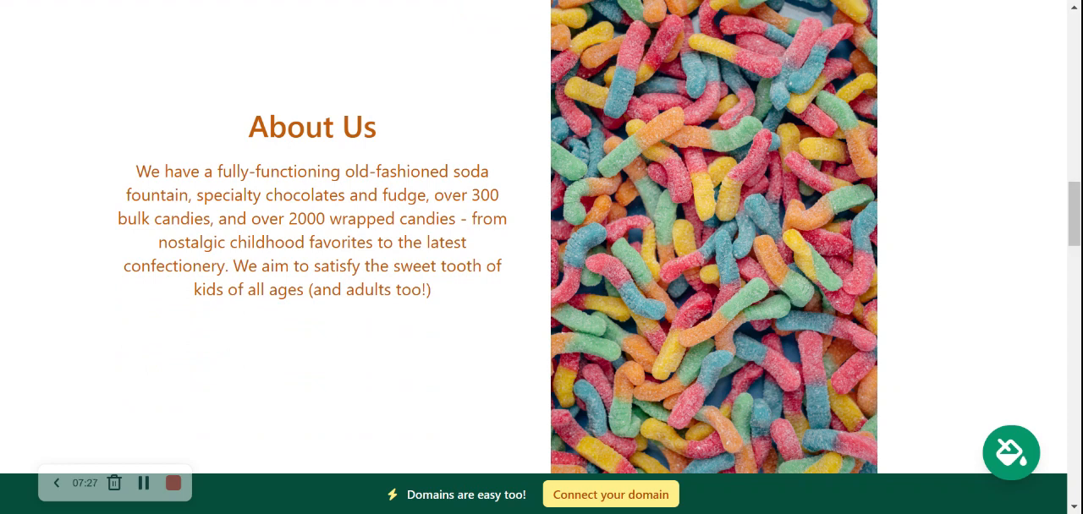
pyautogui.moveTo(193, 173); pyautogui.dragTo(236, 121)
pyautogui.click(466, 305)
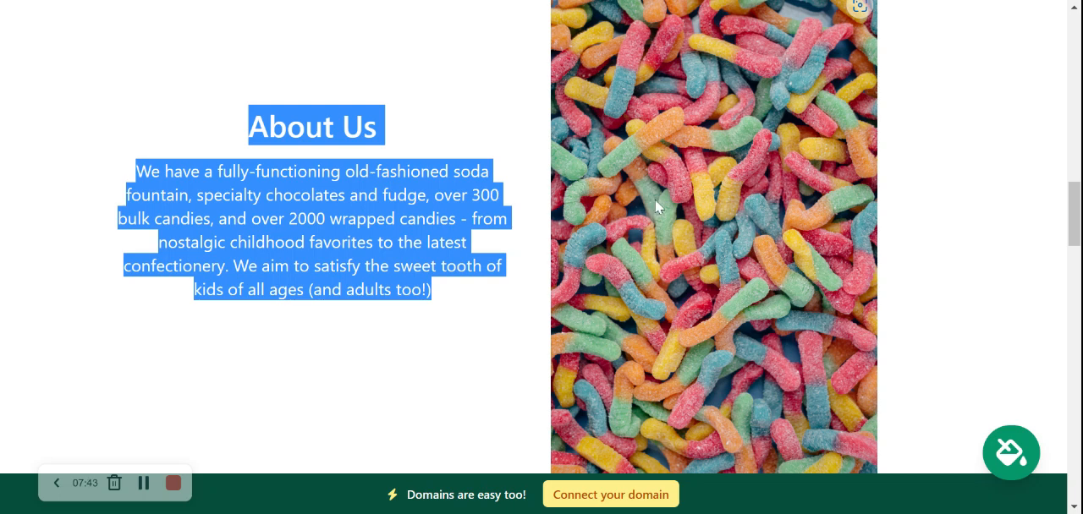
pyautogui.scroll(-1, 714, 254)
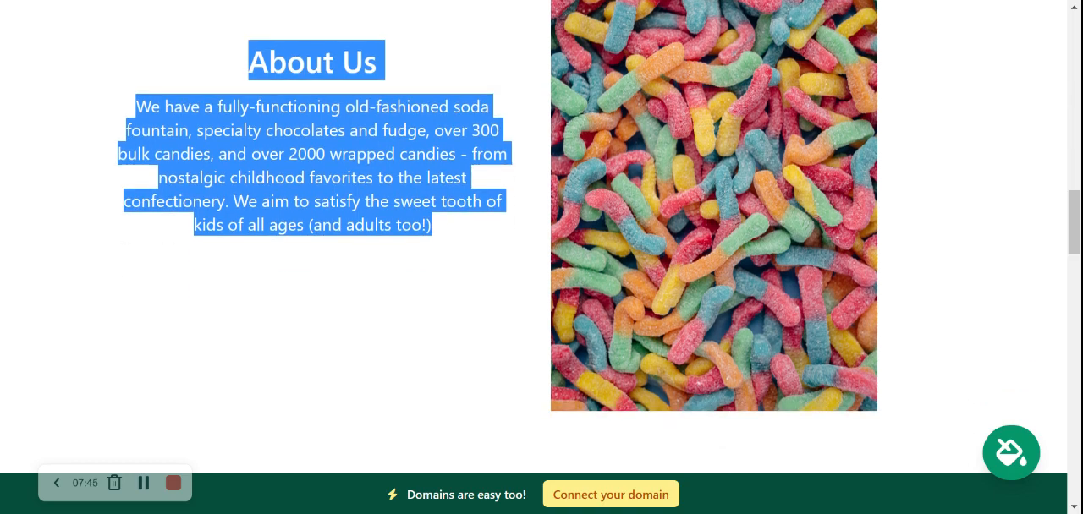
pyautogui.scroll(1, 714, 254)
pyautogui.scroll(-4, 715, 254)
pyautogui.scroll(-6, 541, 237)
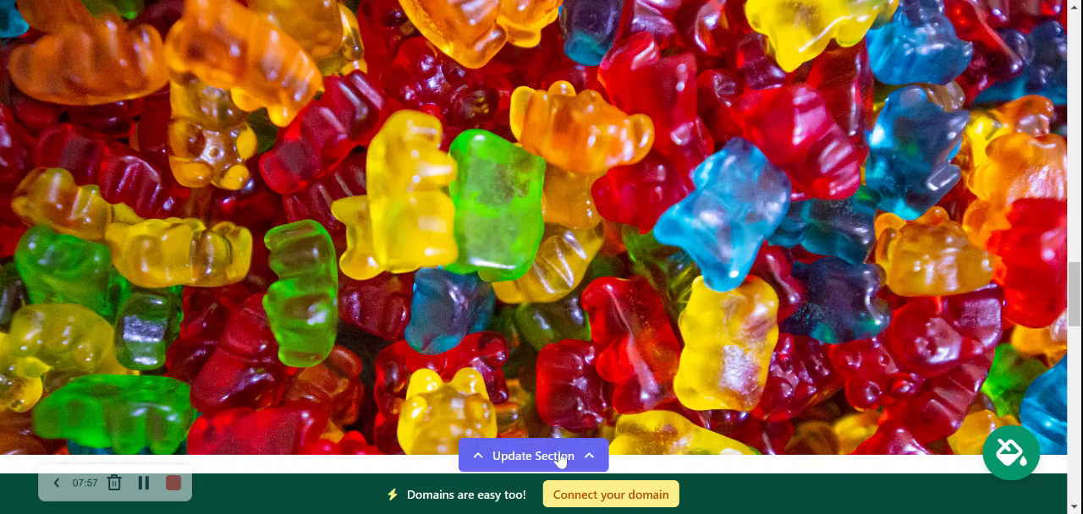
# - Review the What We Offer text and the address and opening hours section, and return to the page's beginning
pyautogui.scroll(-1, 569, 378)
pyautogui.scroll(-6, 569, 378)
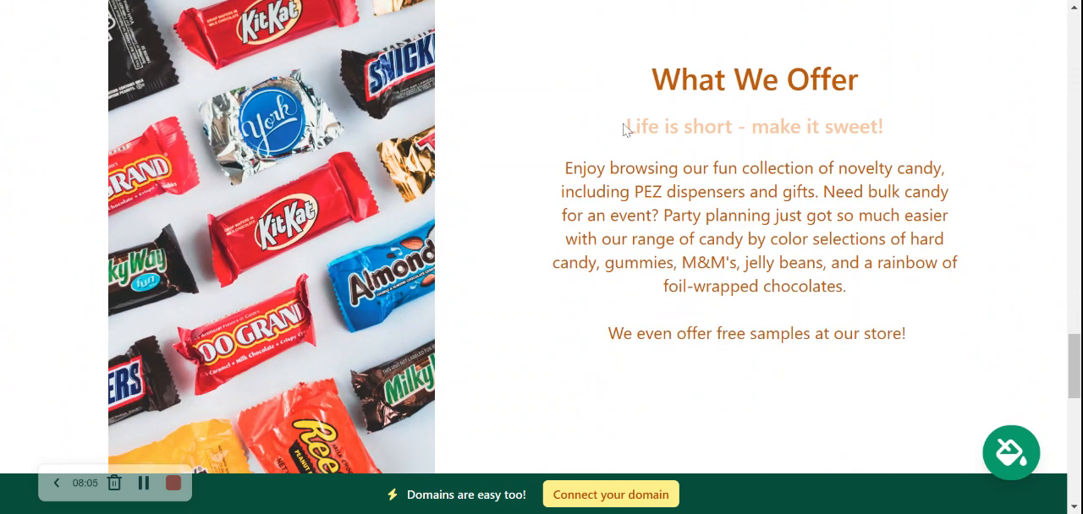
pyautogui.moveTo(626, 129); pyautogui.dragTo(928, 129)
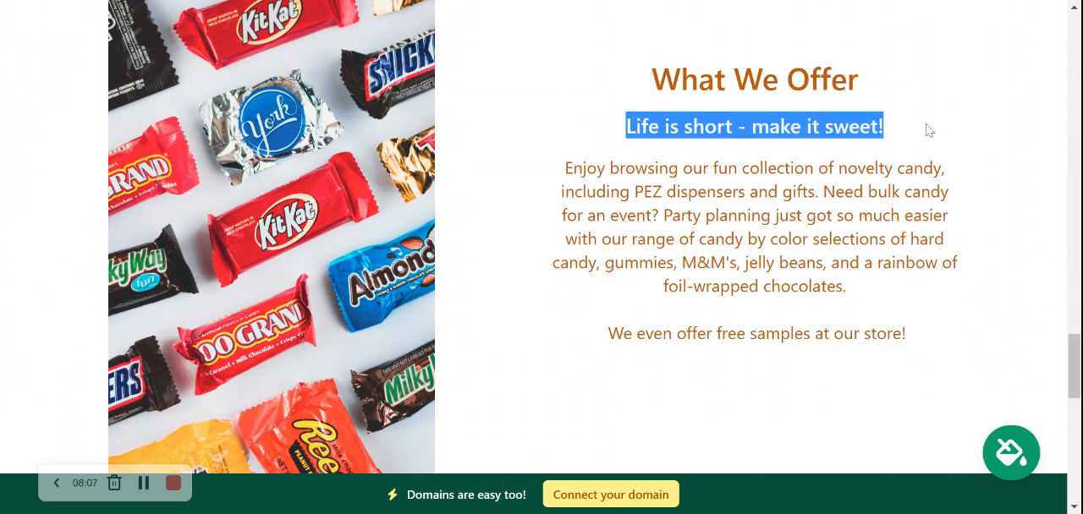
pyautogui.click(928, 129)
pyautogui.moveTo(562, 161); pyautogui.dragTo(886, 311)
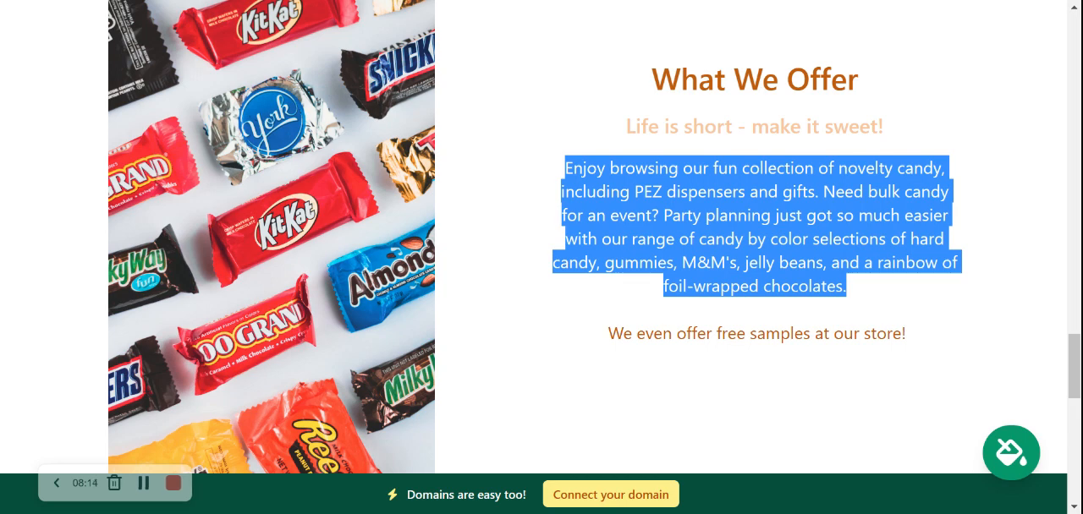
pyautogui.doubleClick(694, 333)
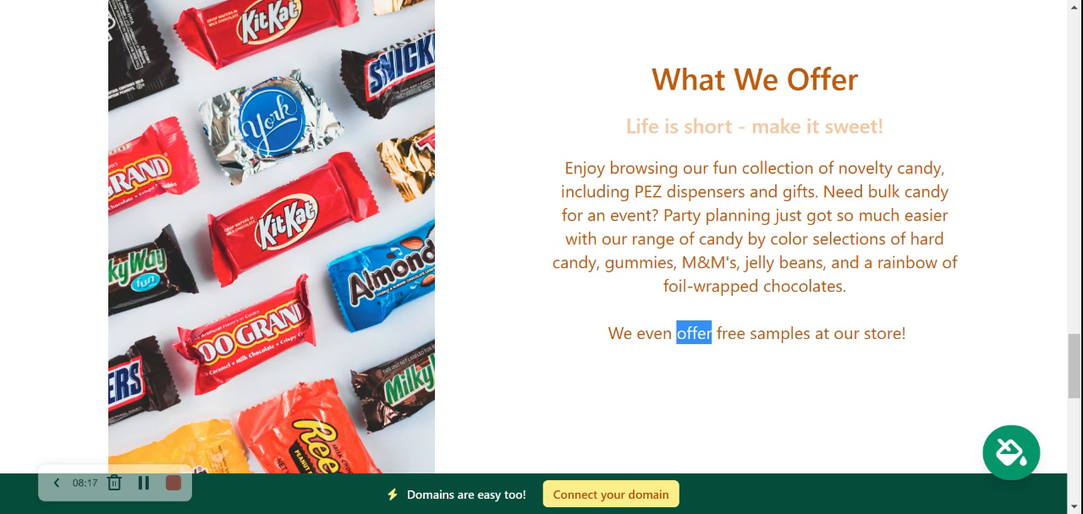
pyautogui.click(694, 333)
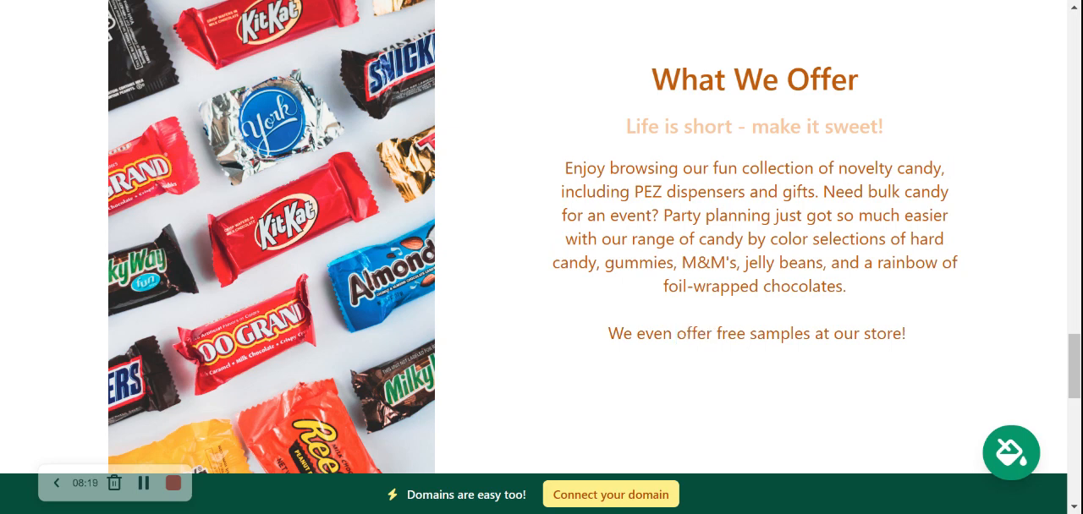
pyautogui.moveTo(565, 191); pyautogui.dragTo(929, 356)
pyautogui.click(929, 355)
pyautogui.scroll(-3, 296, 162)
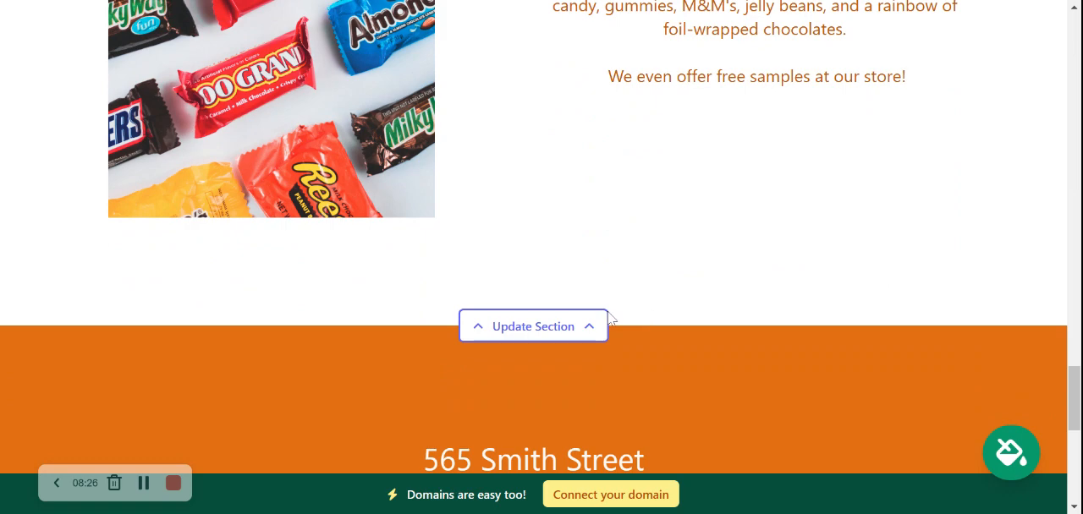
pyautogui.scroll(-5, 609, 318)
pyautogui.scroll(1, 609, 319)
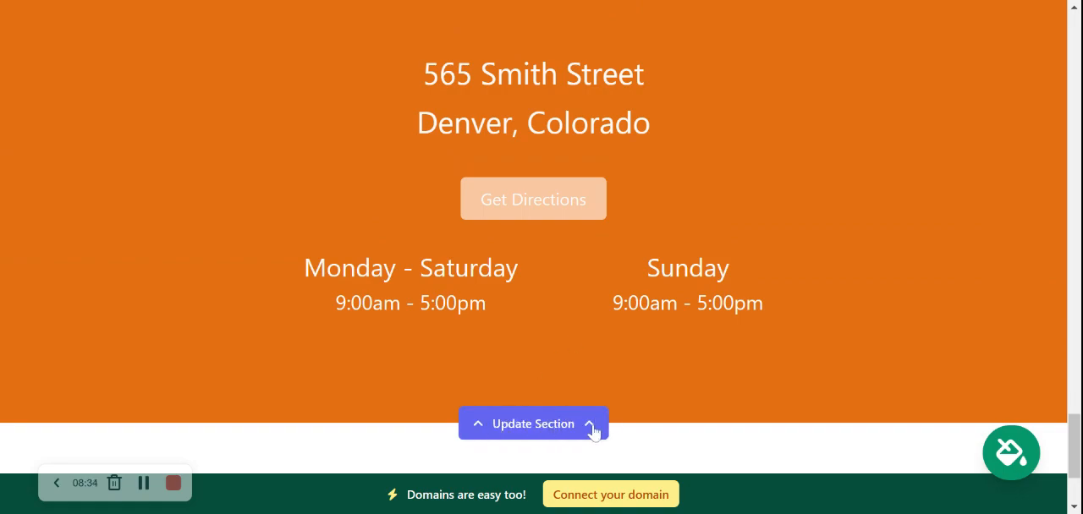
pyautogui.scroll(10, 593, 433)
pyautogui.moveTo(1064, 358); pyautogui.dragTo(1077, 44)
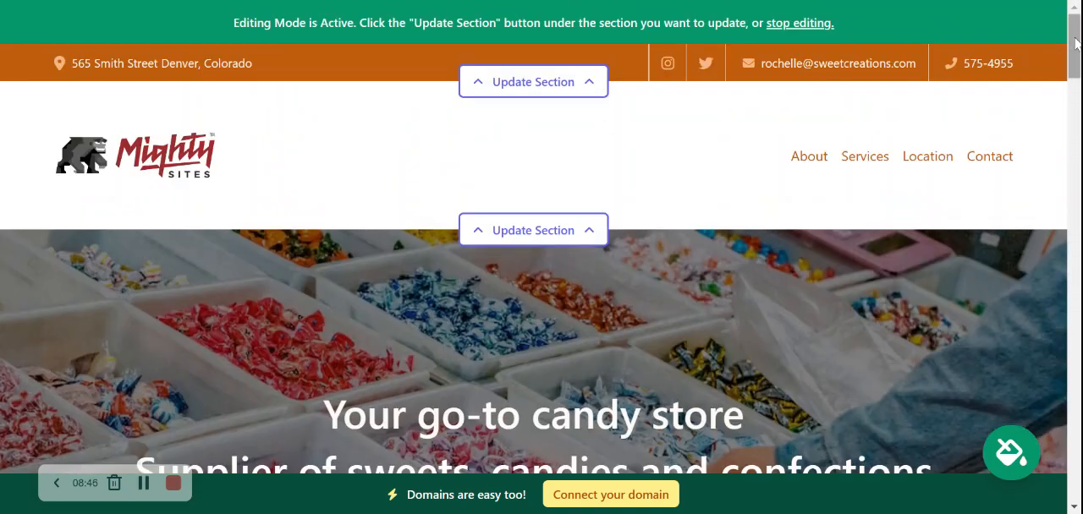